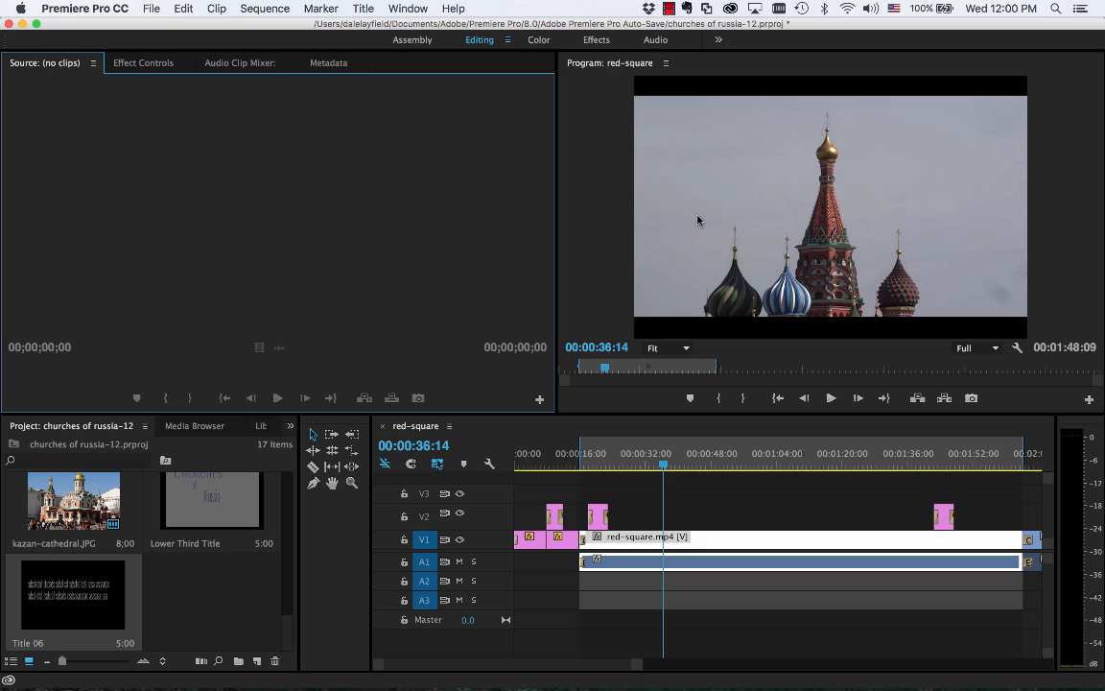
Create a new default still title named "Text Box" with the existing video settings
left_click(369, 7)
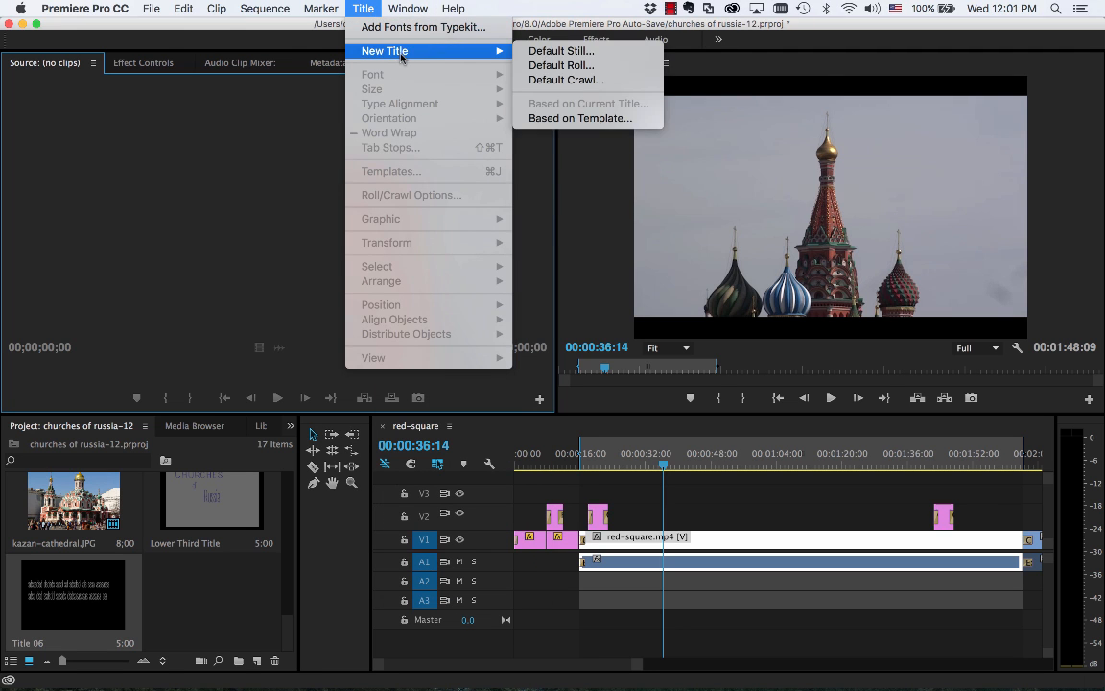
mouse_move(493, 55)
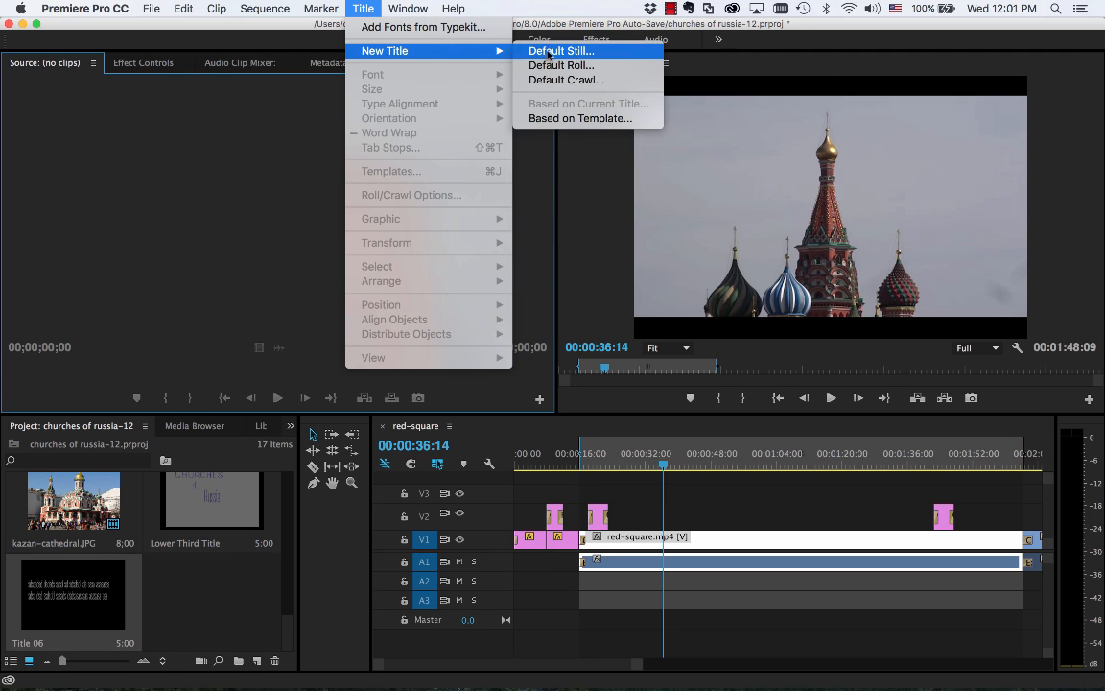
left_click(585, 53)
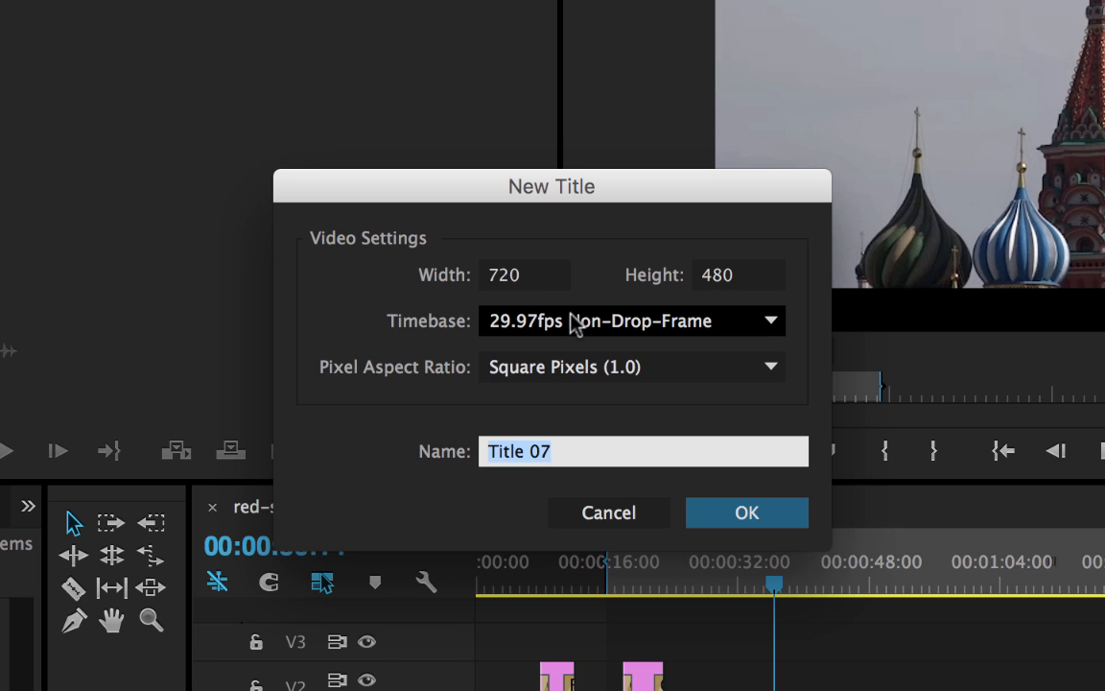
type("Tex")
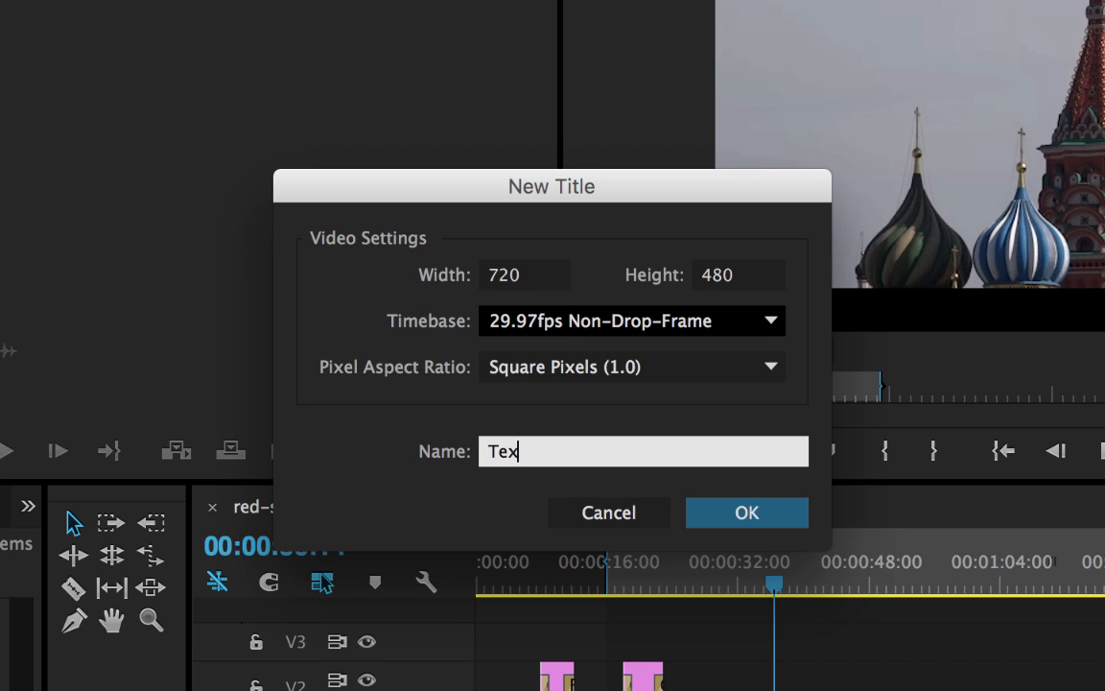
type("t Box")
left_click(758, 516)
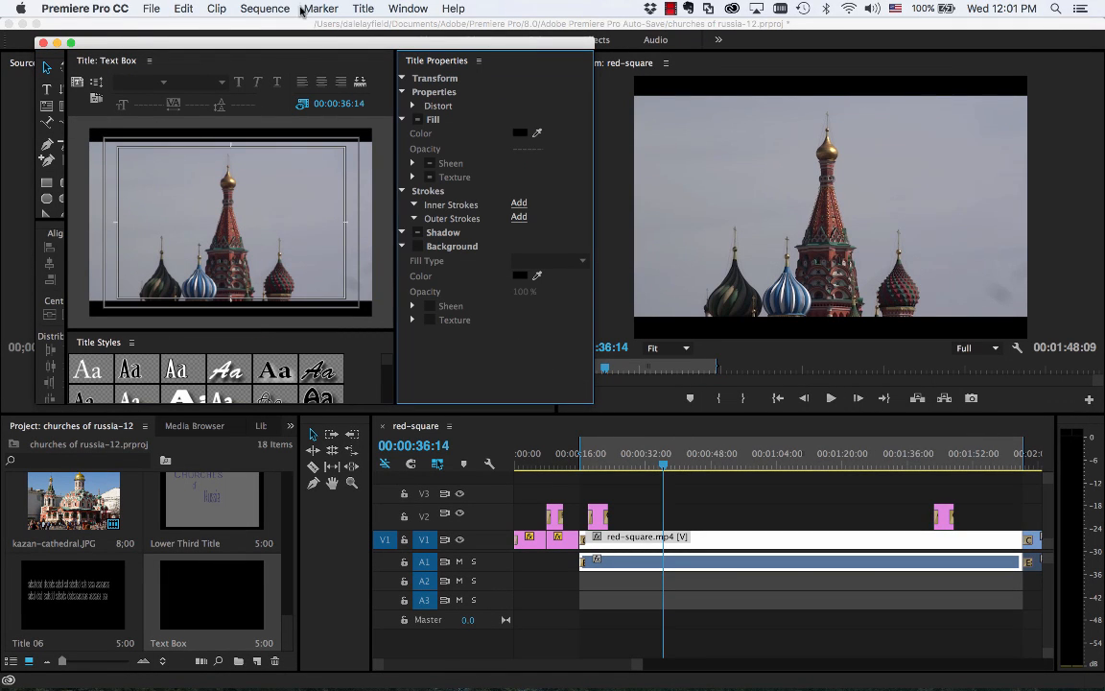
Widen the title tools area and draw a rectangle about 729 by 109 across the lower part of the title frame
mouse_move(296, 43)
left_mouse_down()
mouse_move(346, 66)
mouse_move(316, 42)
mouse_move(279, 39)
mouse_move(289, 40)
left_mouse_up()
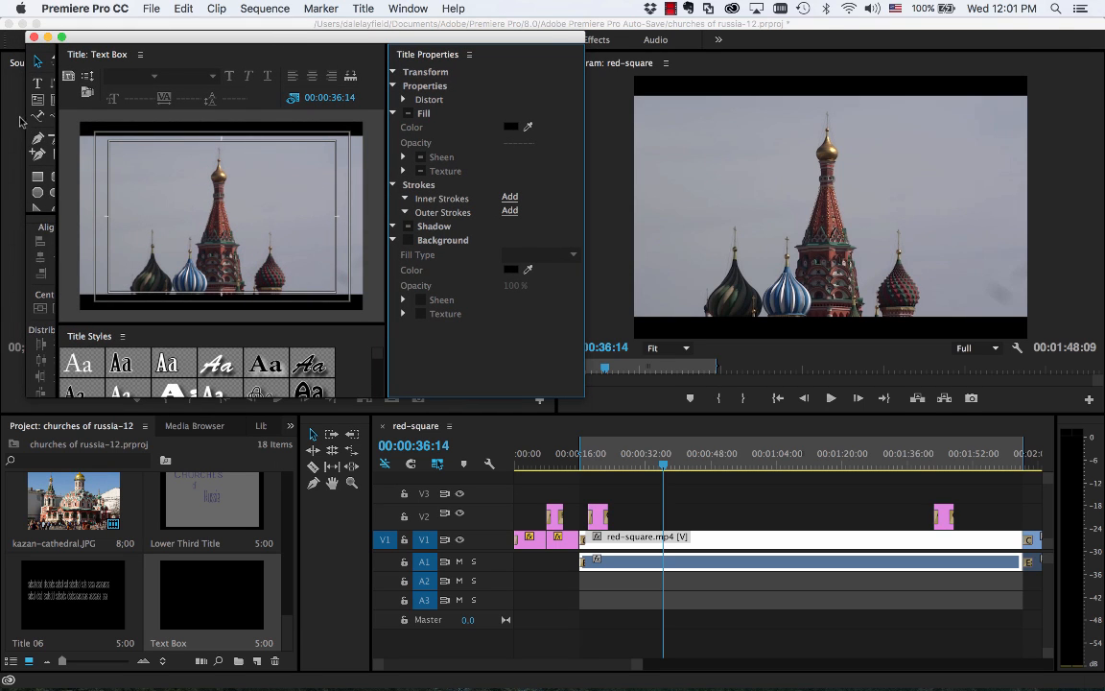
left_click_drag(55, 92, 93, 103)
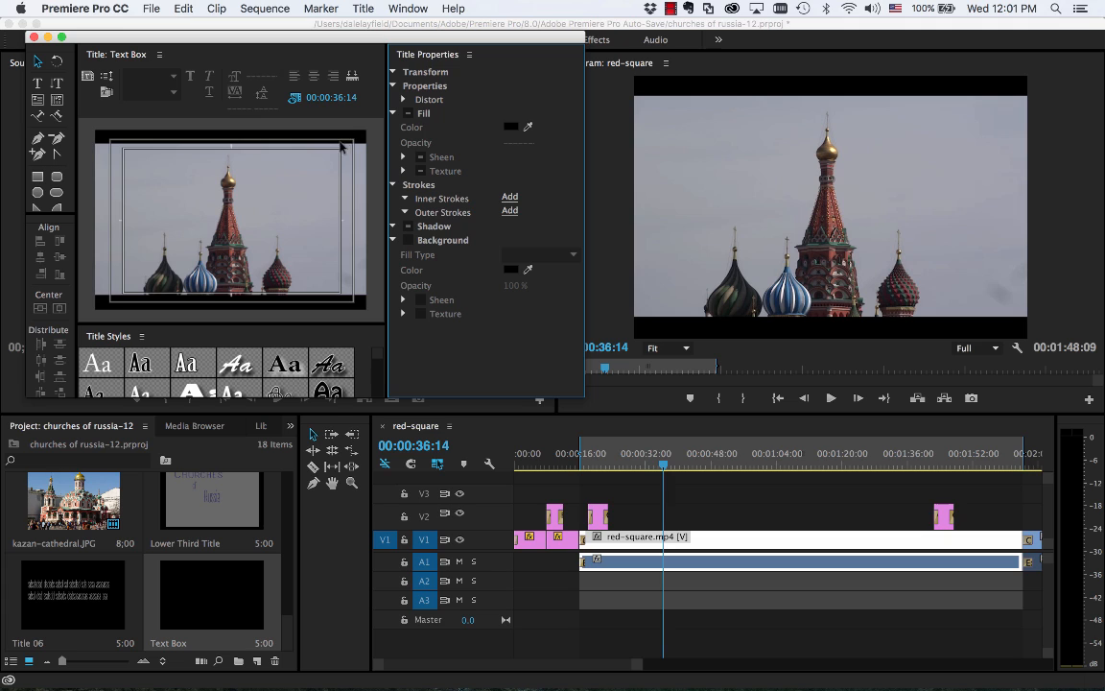
left_click(38, 178)
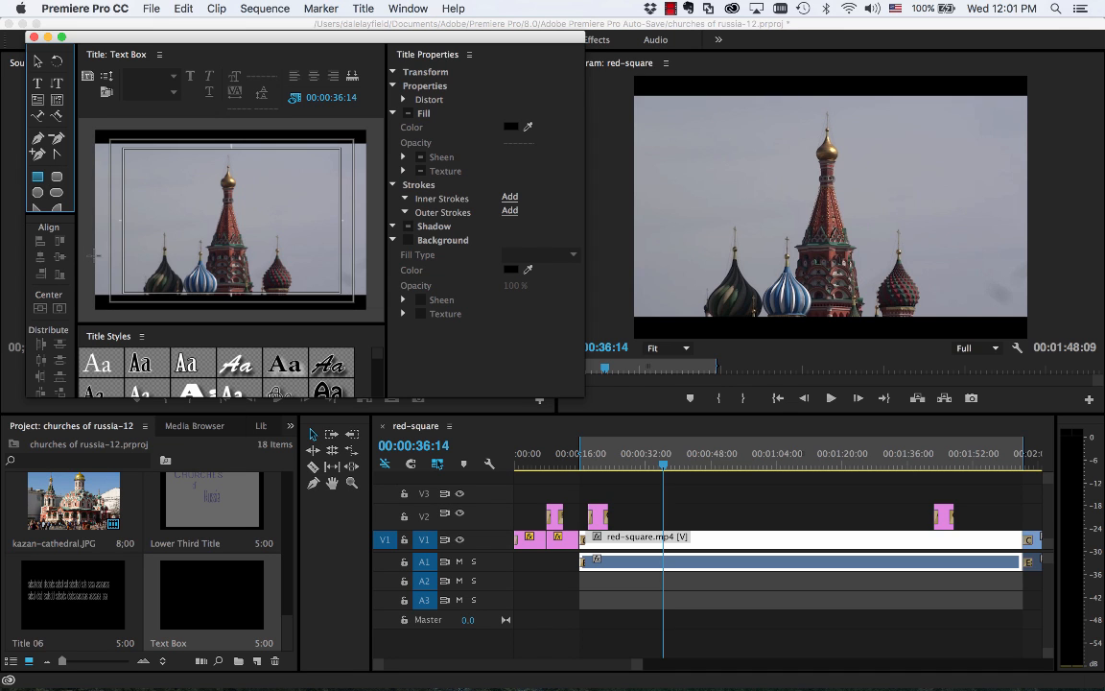
mouse_move(94, 255)
left_mouse_down()
mouse_move(307, 270)
mouse_move(368, 296)
left_mouse_up()
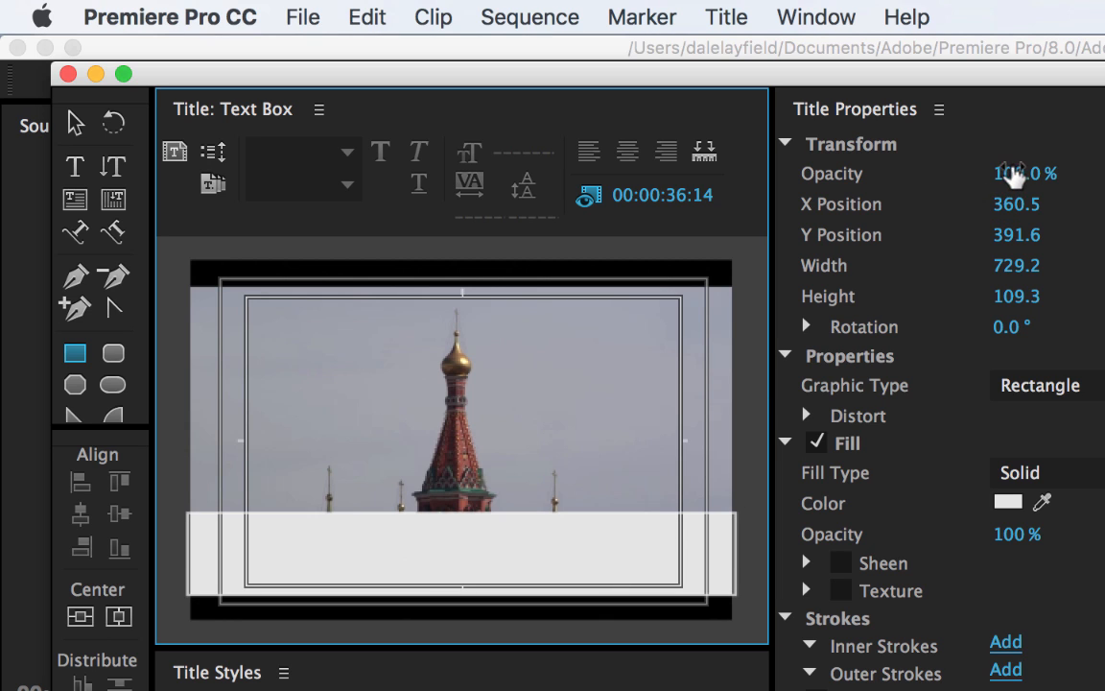
Set the rectangle's overall opacity to 50%
left_click(1003, 174)
left_click_drag(1003, 174, 955, 174)
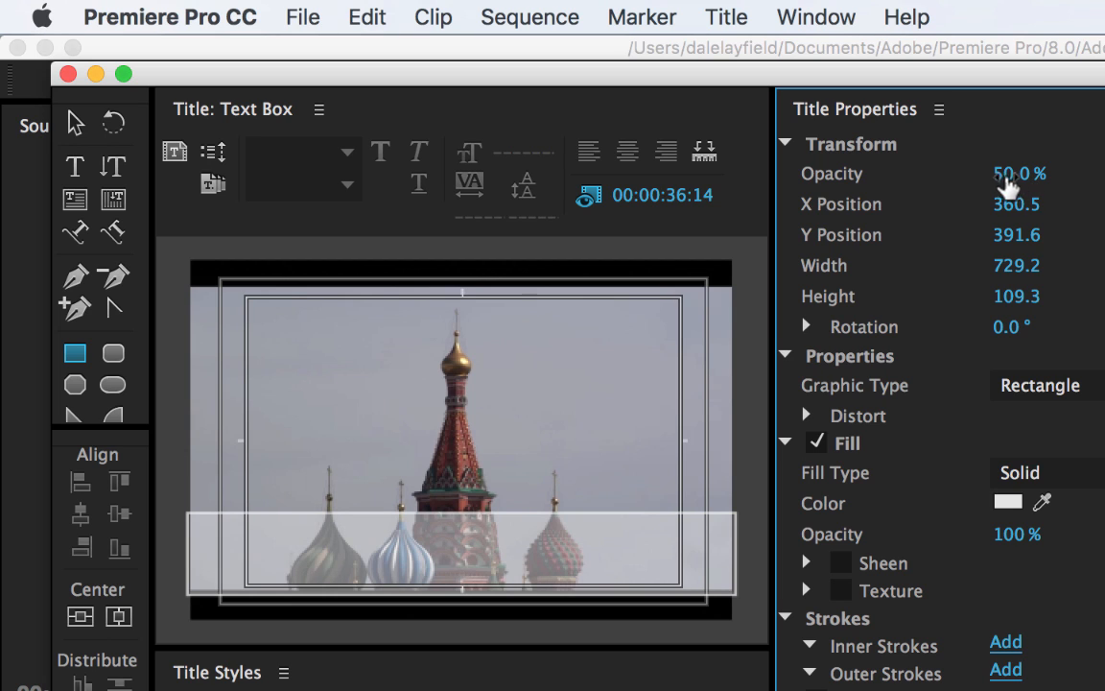
left_click(1026, 173)
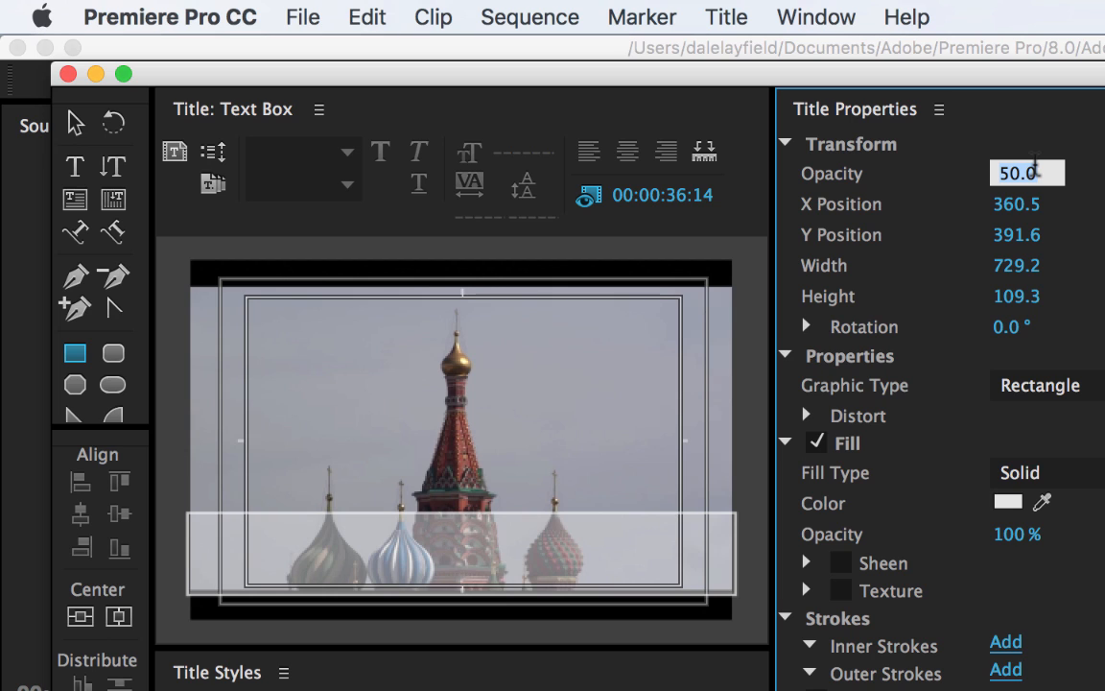
key("Return")
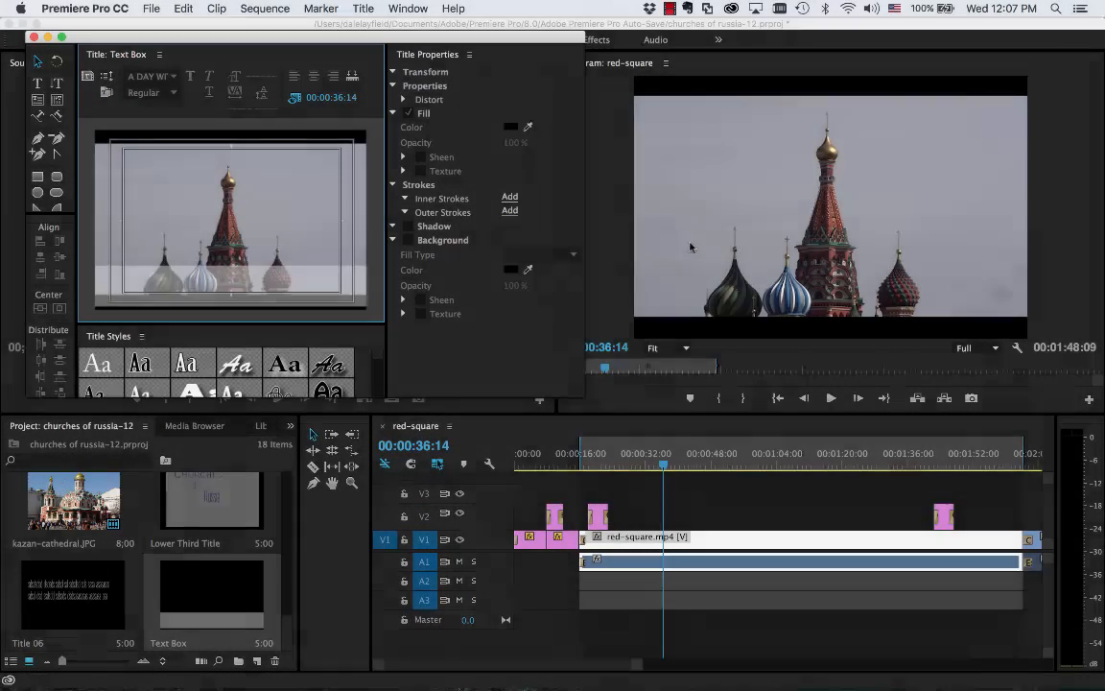
Draw a text box about 655 by 112 just above the translucent rectangle with the Type tool and enter a person's first name
left_click(175, 274)
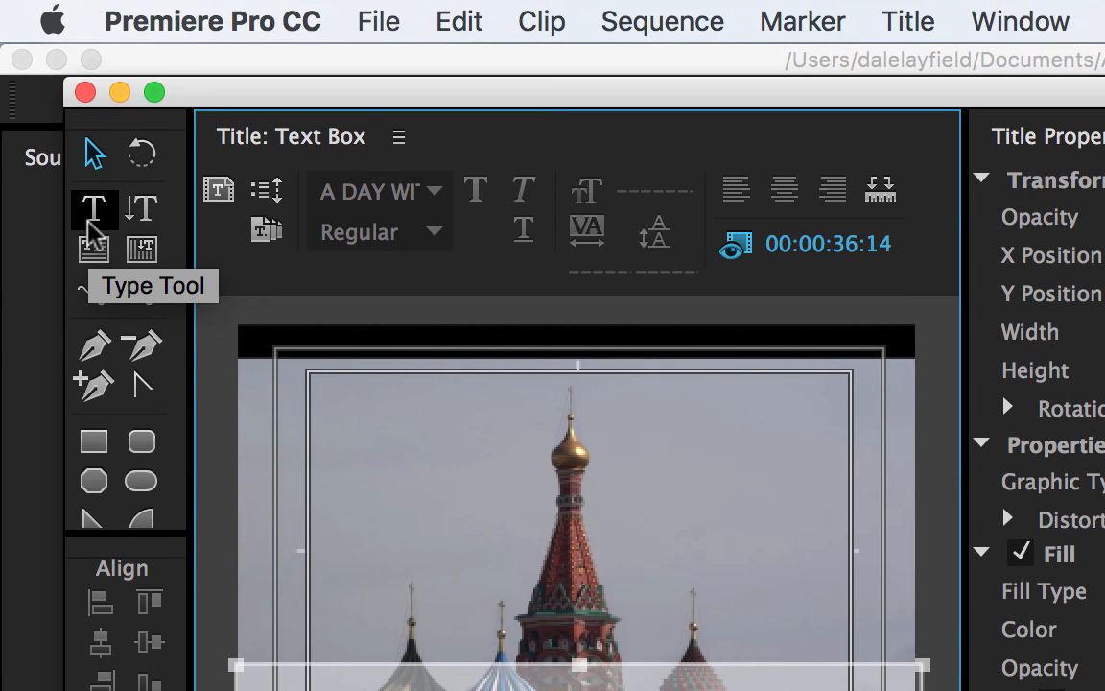
left_click(91, 218)
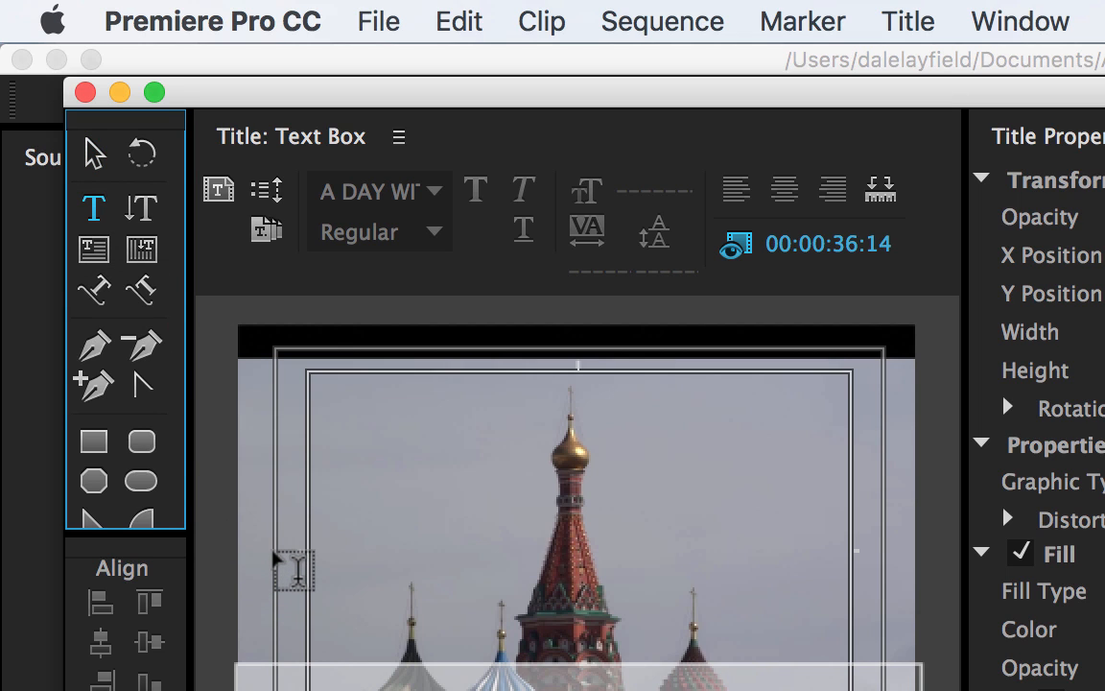
left_click_drag(273, 552, 876, 690)
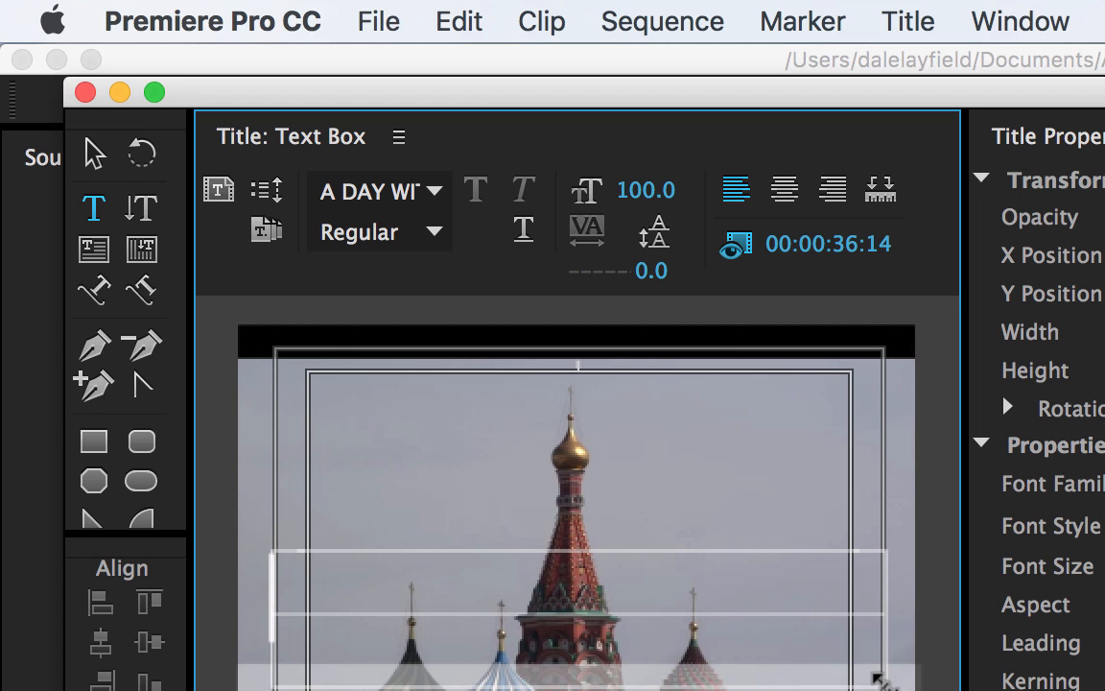
left_click_drag(881, 681, 885, 607)
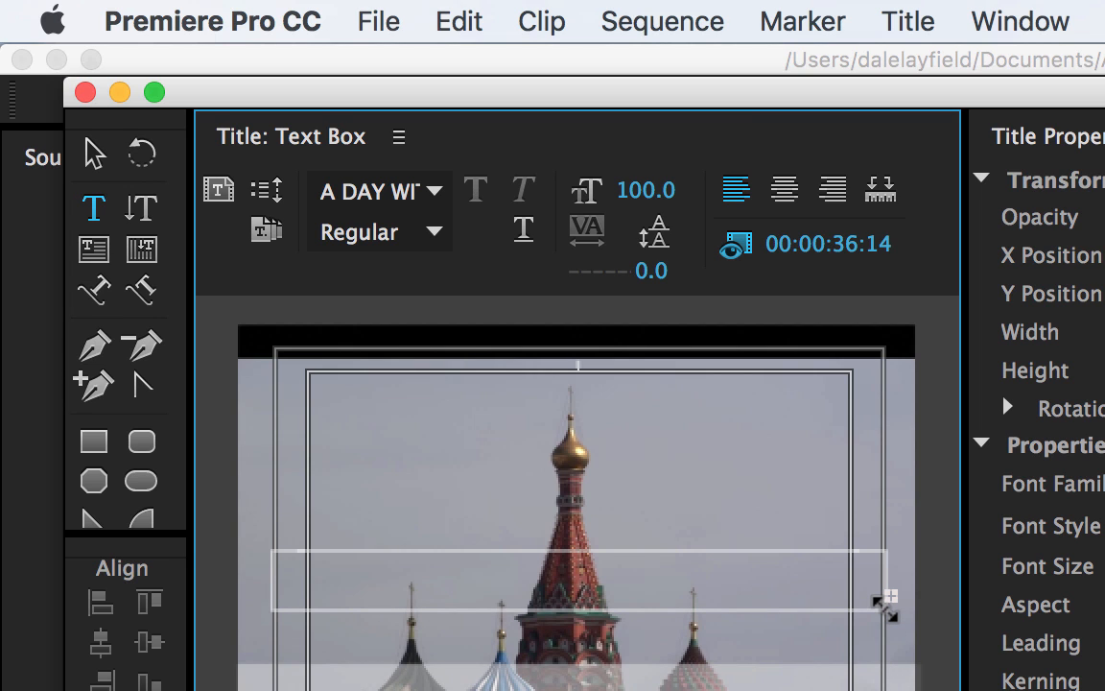
left_click_drag(885, 606, 885, 657)
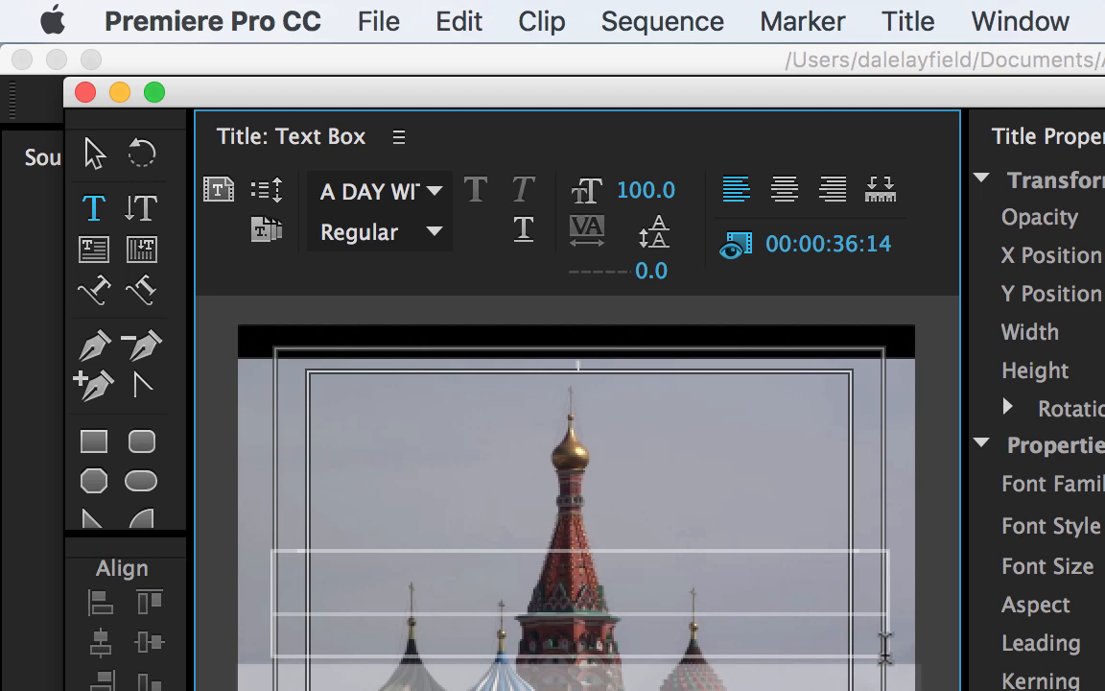
type("Da")
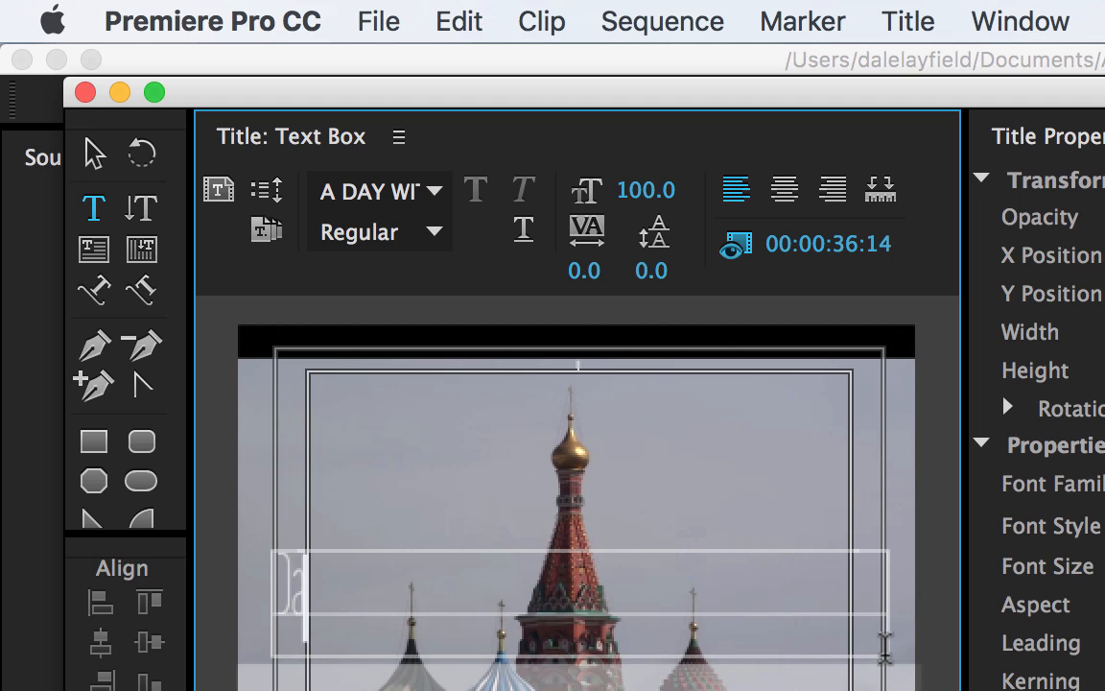
type("e")
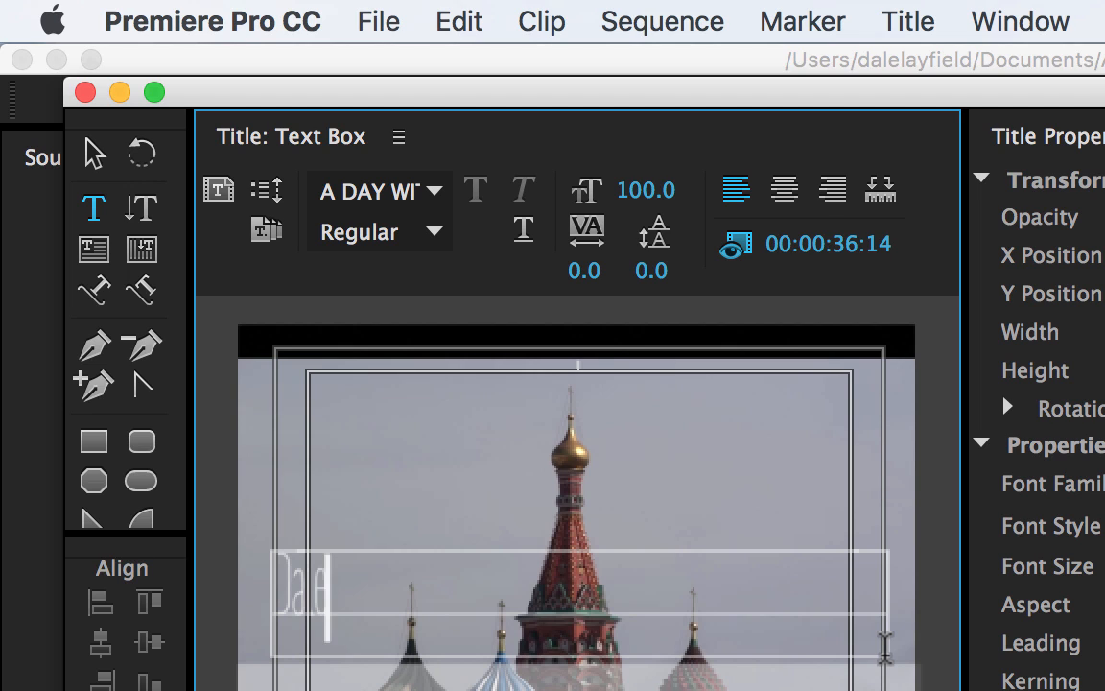
Select the entered name and set its fill color to black (000000)
key("shift+Left")
key("shift+Left")
key("shift+Left")
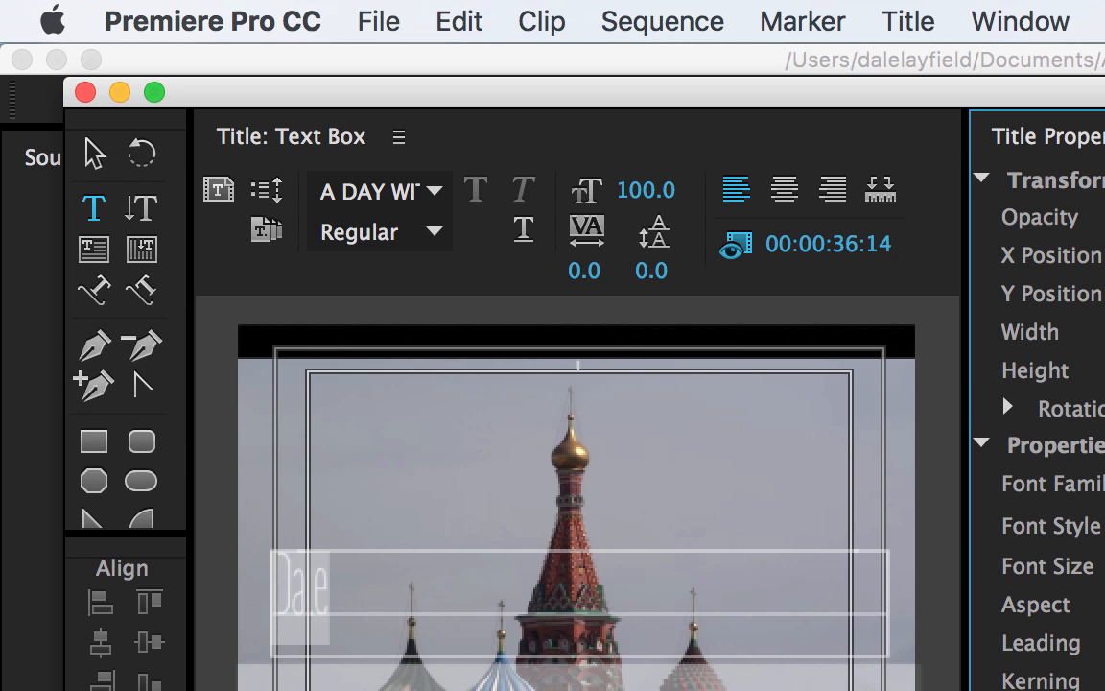
scroll(1036, 432, "down", 5)
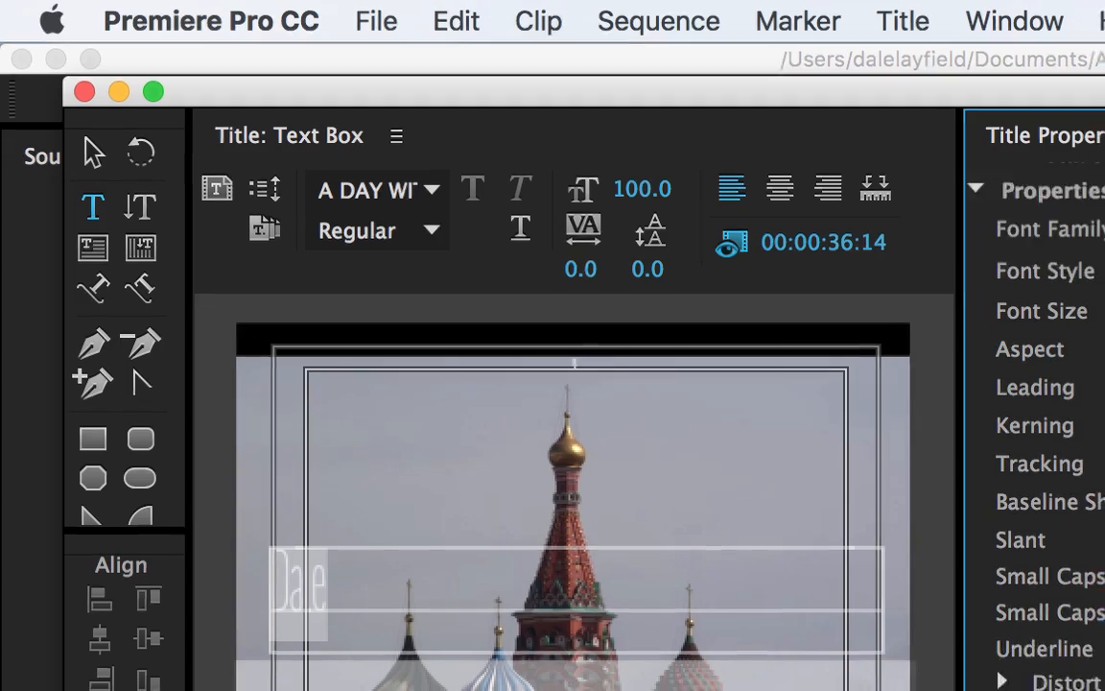
scroll(1037, 432, "down", 4)
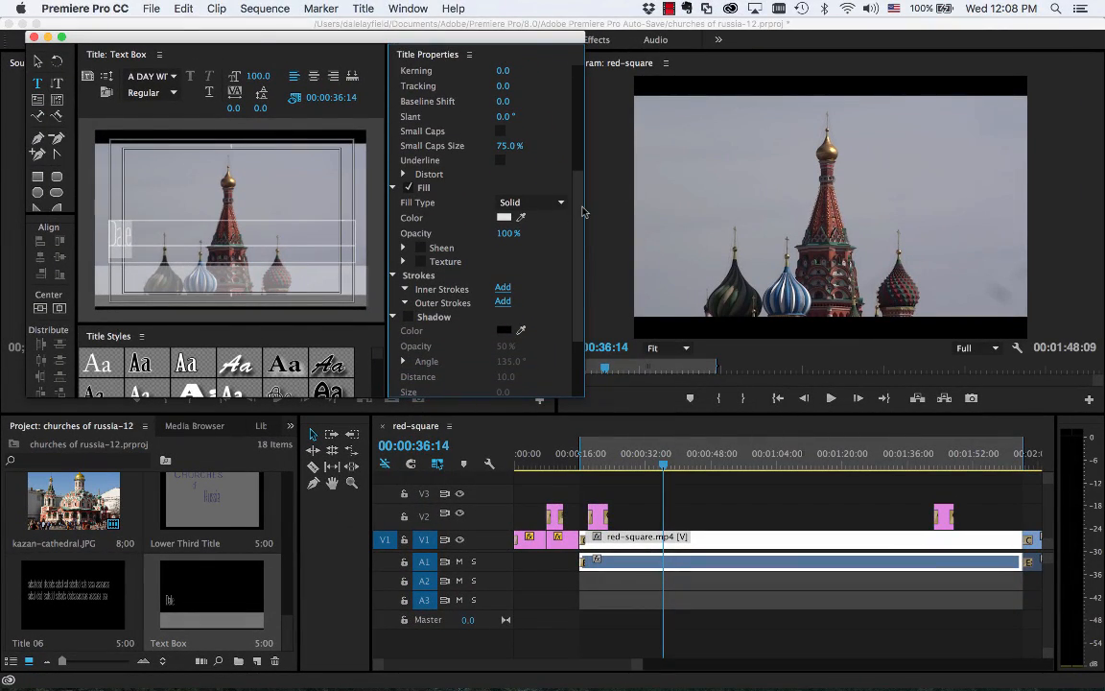
mouse_move(579, 209)
left_mouse_down()
mouse_move(580, 230)
mouse_move(579, 103)
mouse_move(579, 221)
mouse_move(568, 79)
mouse_move(570, 185)
mouse_move(570, 89)
mouse_move(570, 167)
left_mouse_up()
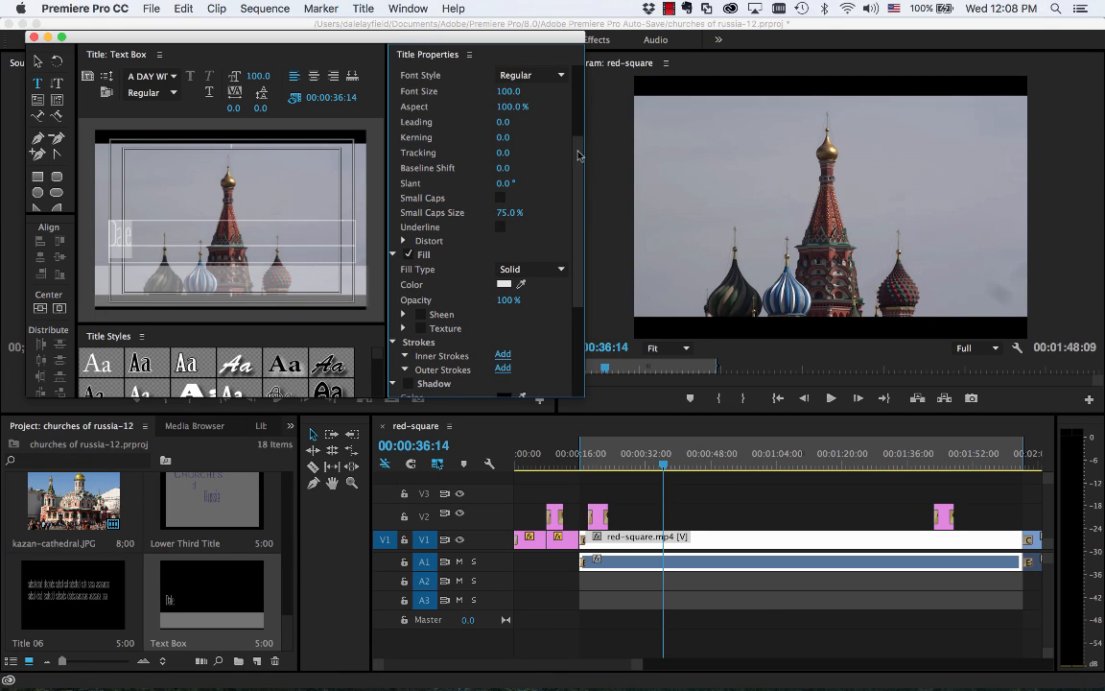
left_click_drag(579, 153, 581, 193)
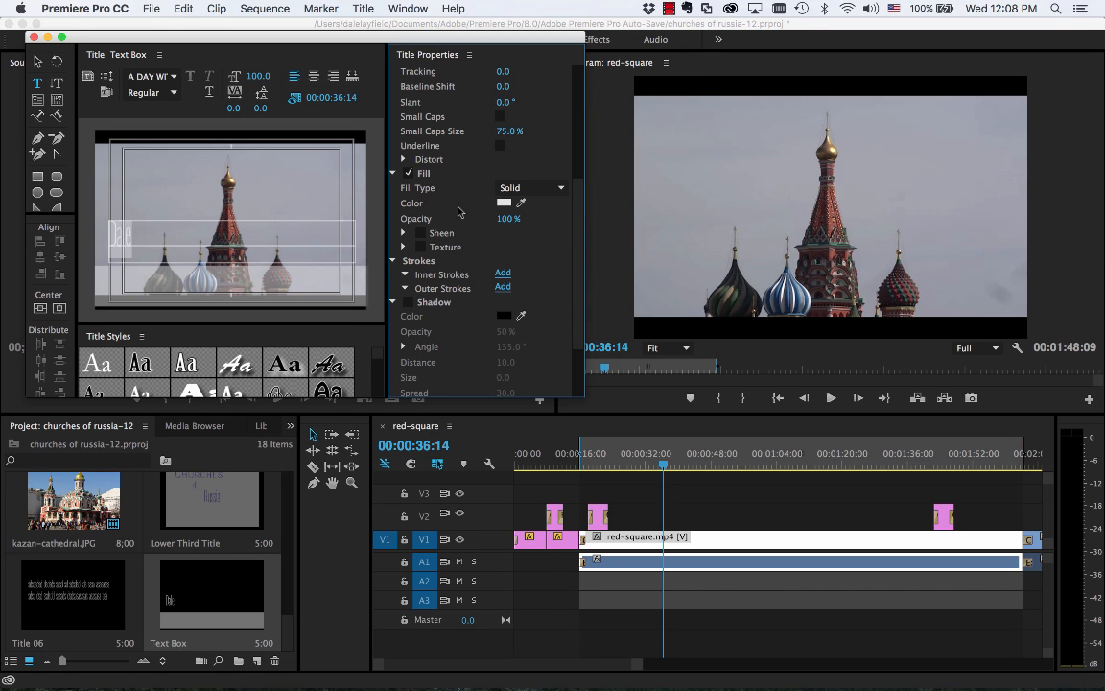
left_click(501, 204)
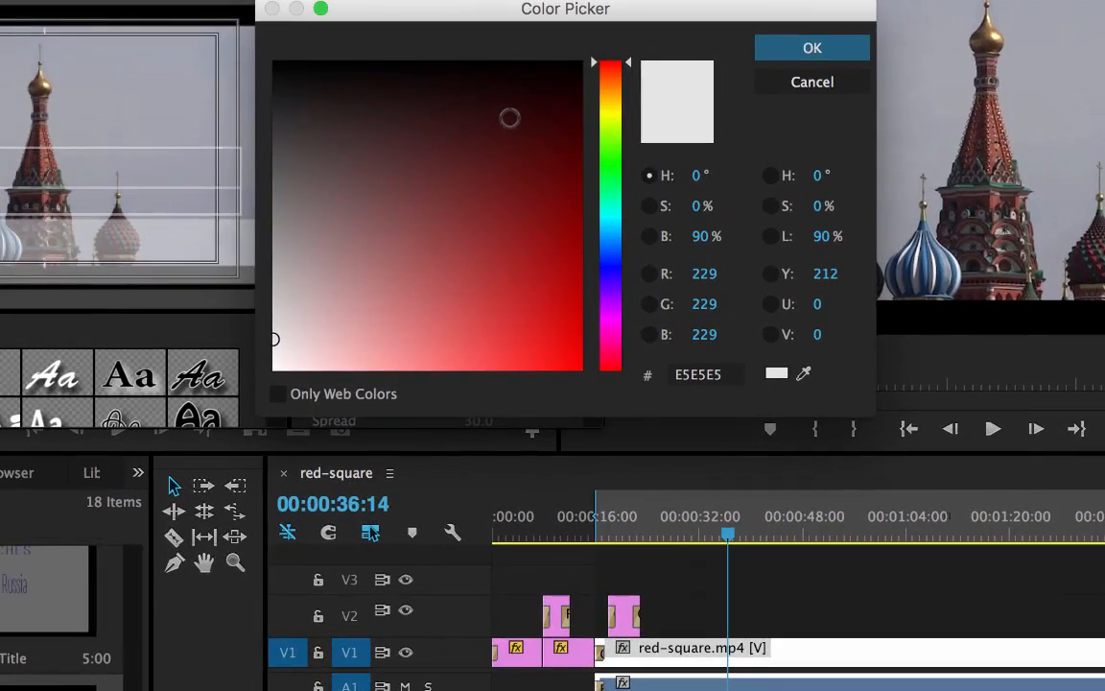
mouse_move(549, 97)
left_mouse_down()
mouse_move(562, 94)
mouse_move(506, 52)
mouse_move(428, 215)
mouse_move(523, 172)
mouse_move(451, 267)
mouse_move(427, 331)
mouse_move(605, 23)
left_mouse_up()
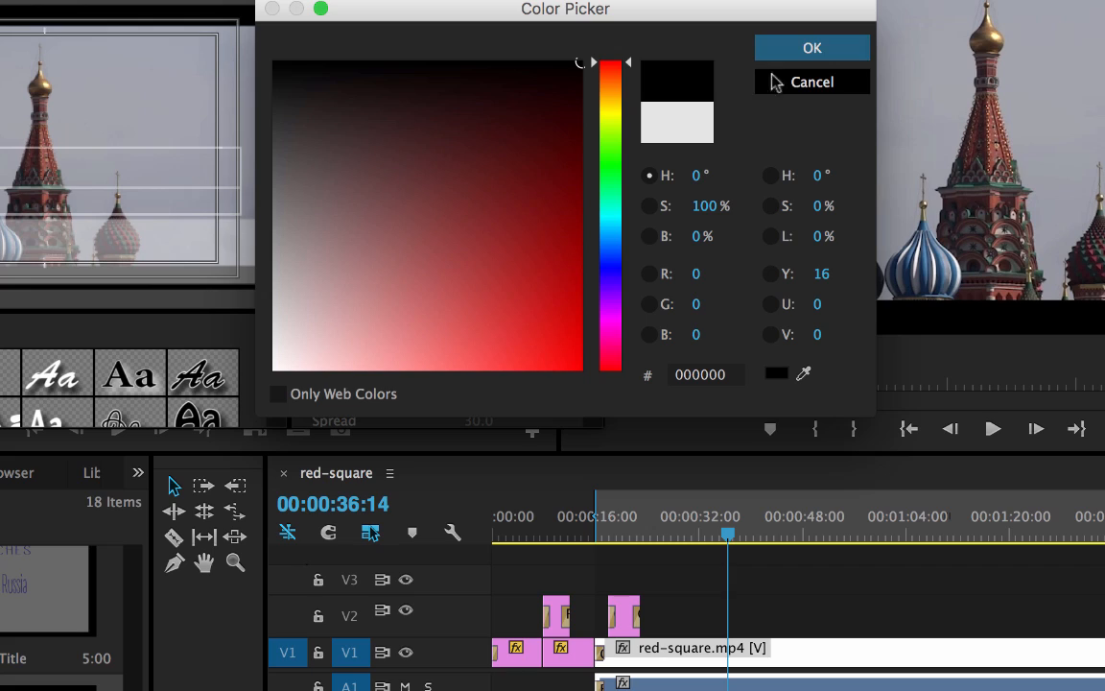
left_click(806, 49)
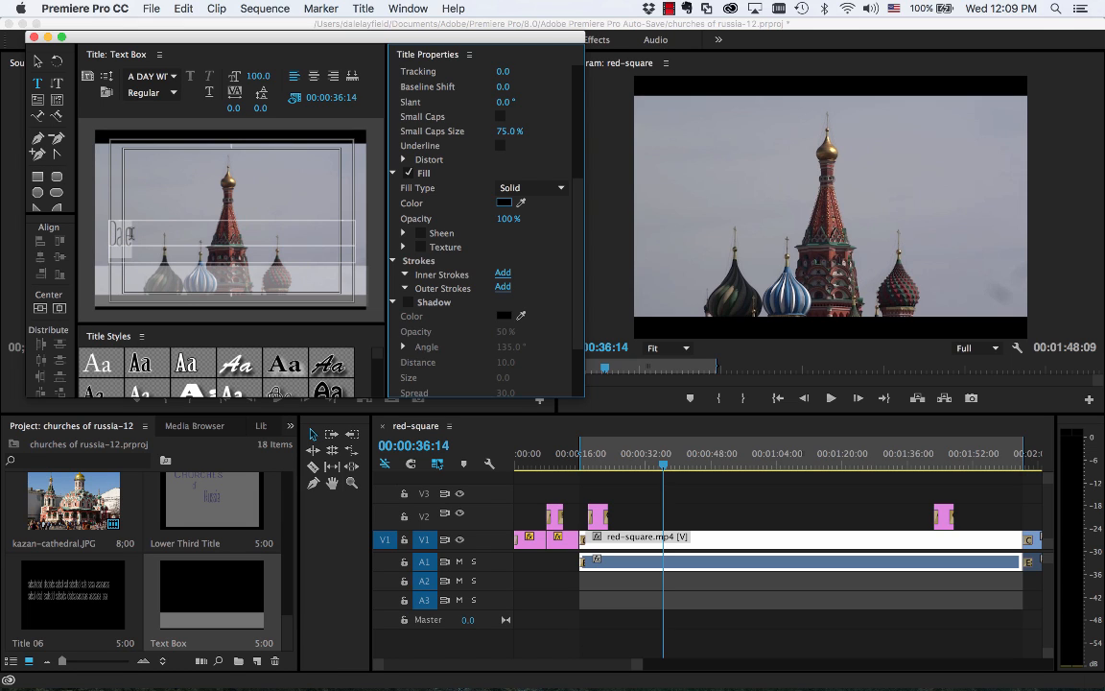
Reselect the name in the text box and set its font size to 32
left_click(133, 233)
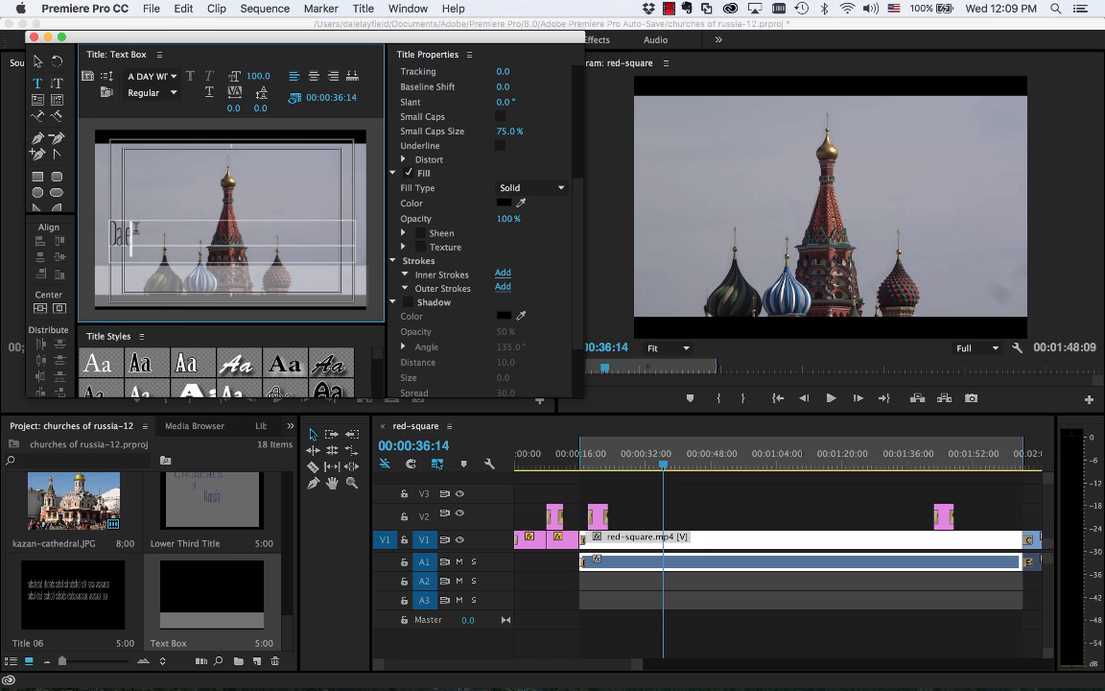
left_click_drag(136, 230, 106, 236)
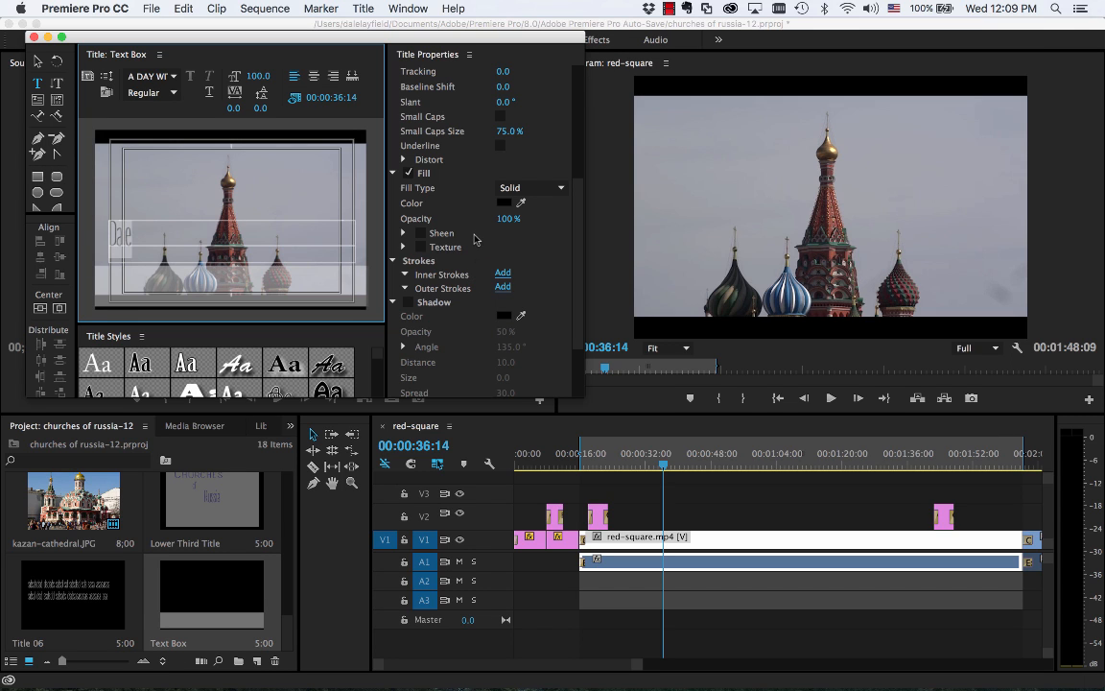
left_click_drag(581, 233, 582, 131)
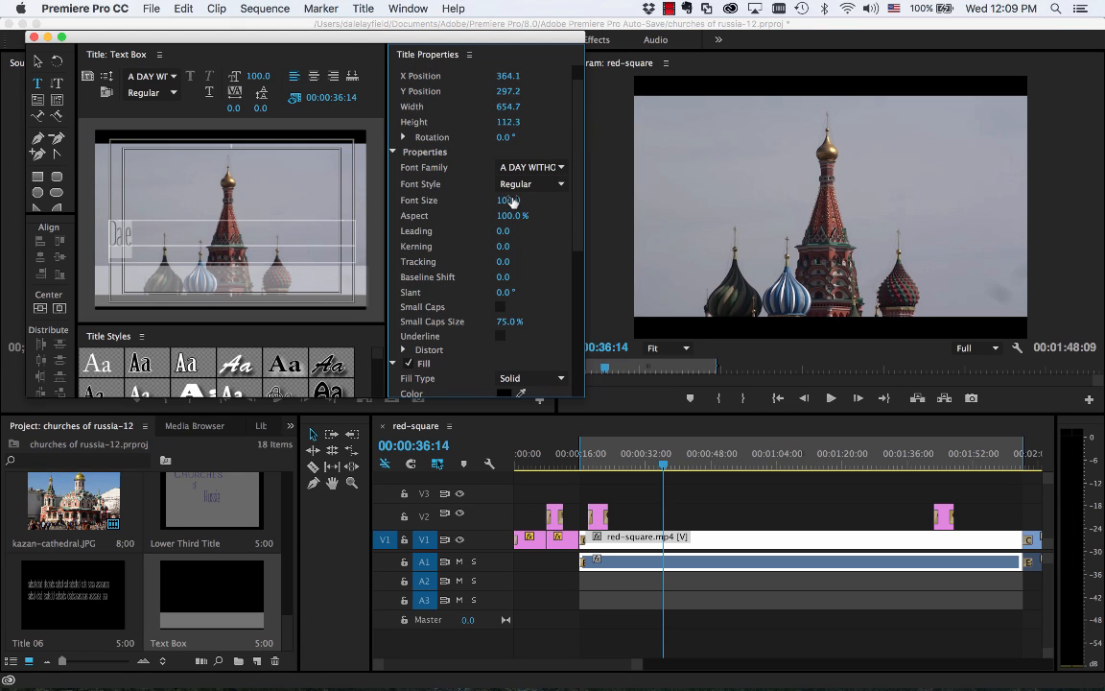
left_click_drag(506, 199, 448, 200)
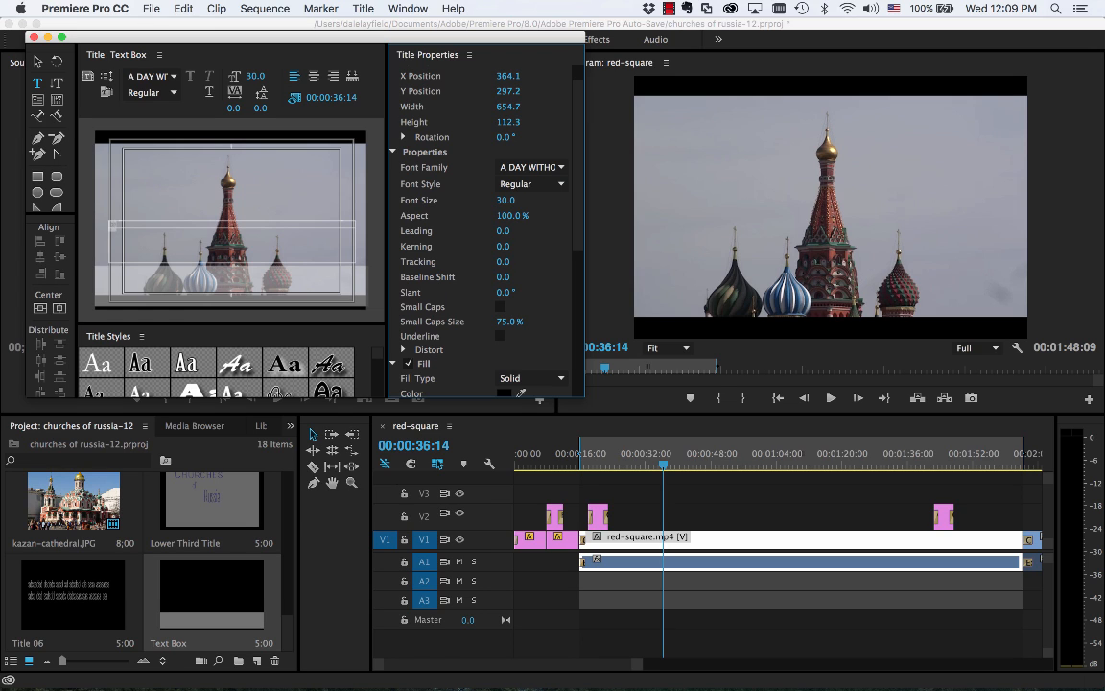
left_click(509, 200)
type("32")
key("Return")
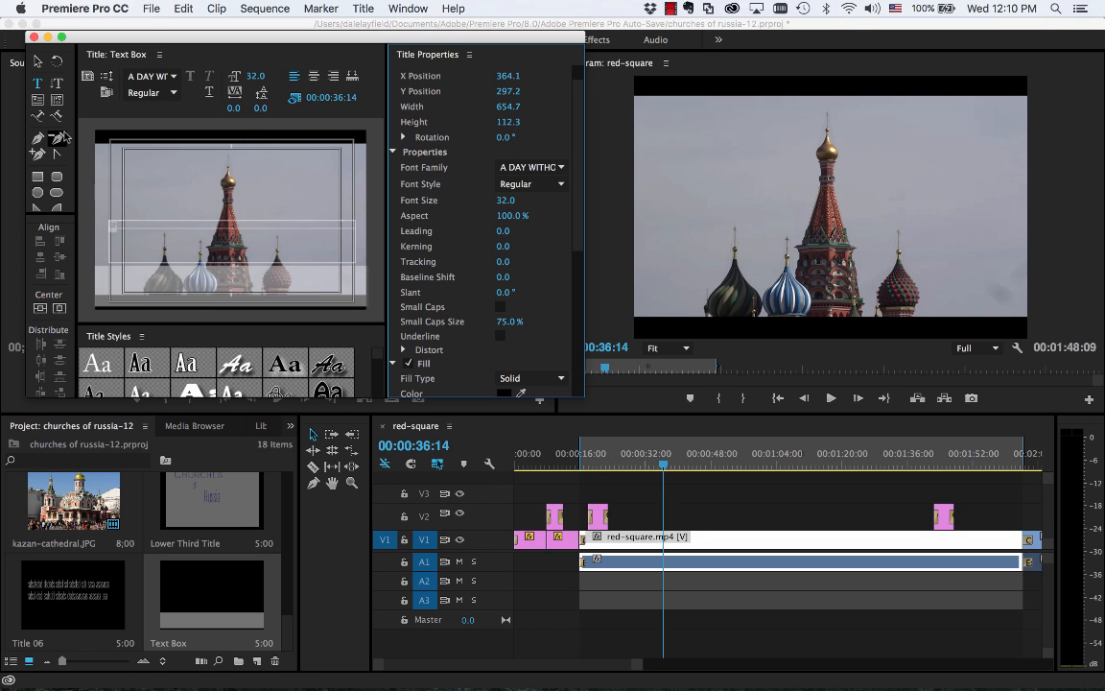
Shorten the text box to a height of about 78 and move it down onto the translucent rectangle
left_click(37, 63)
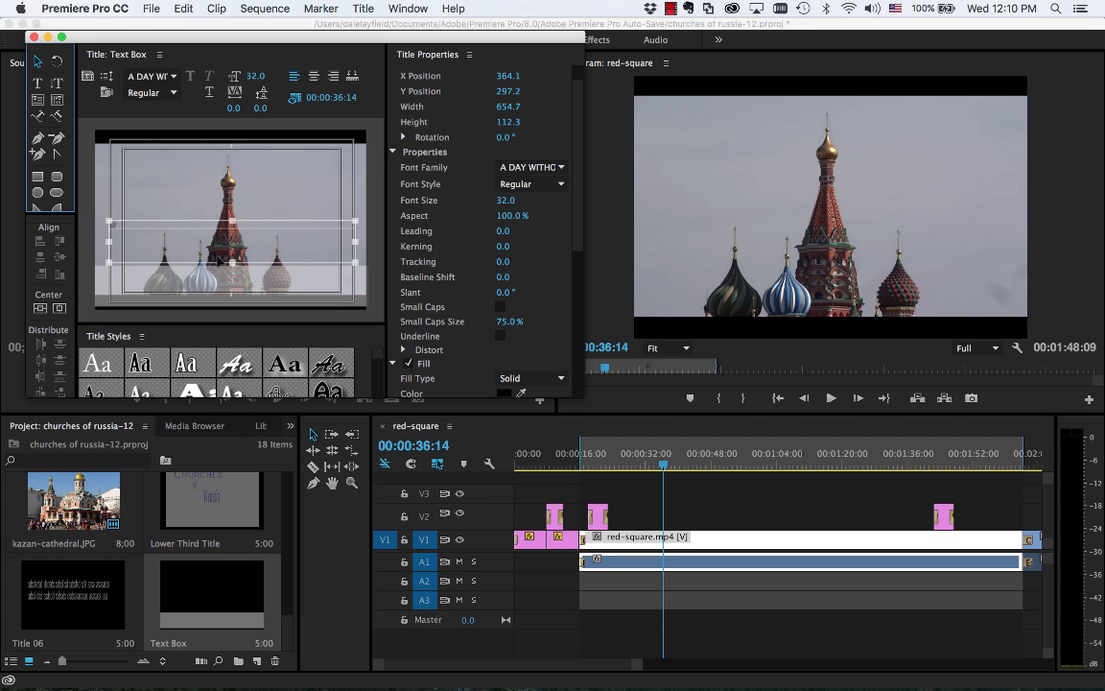
left_click_drag(232, 261, 161, 286)
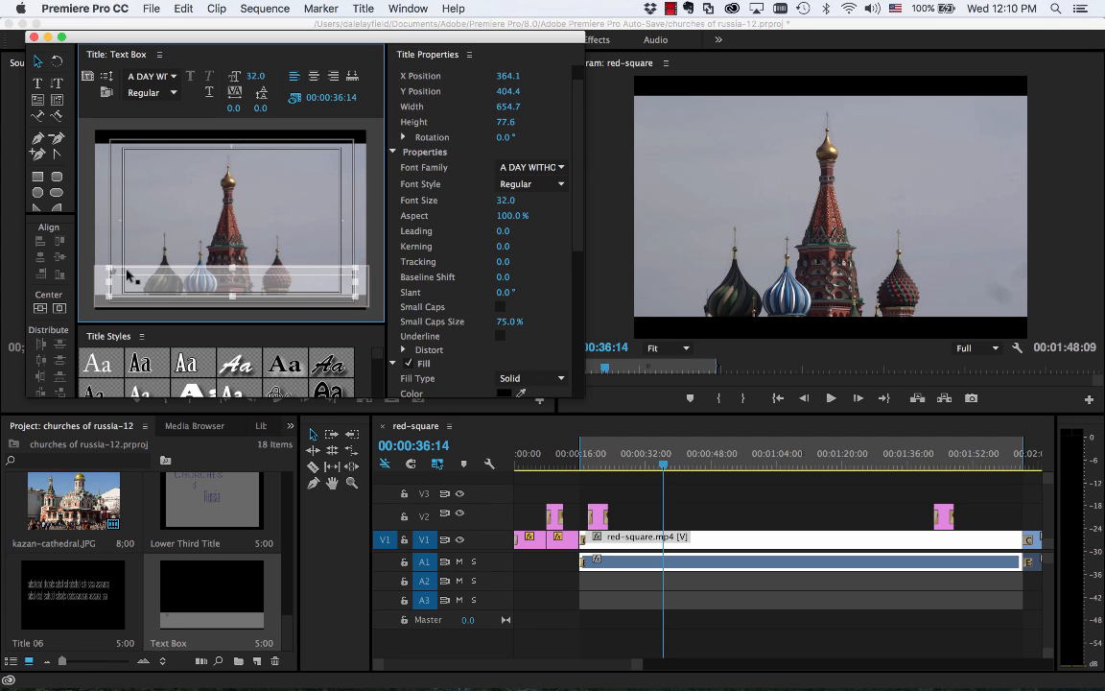
key("Delete")
key("r")
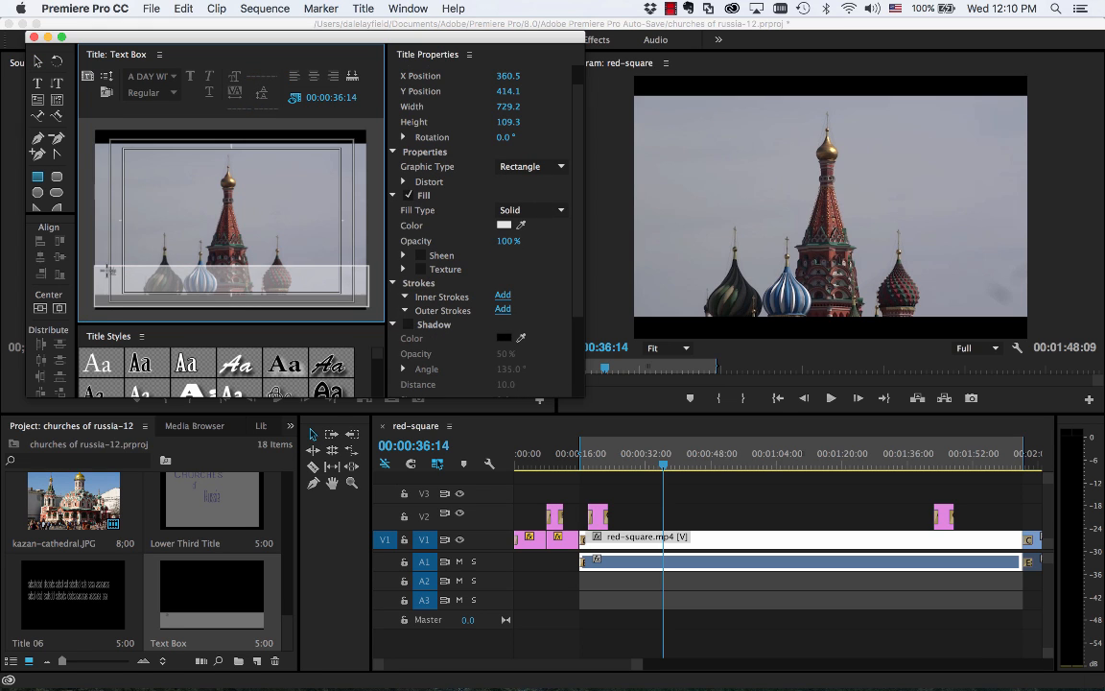
left_click(37, 83)
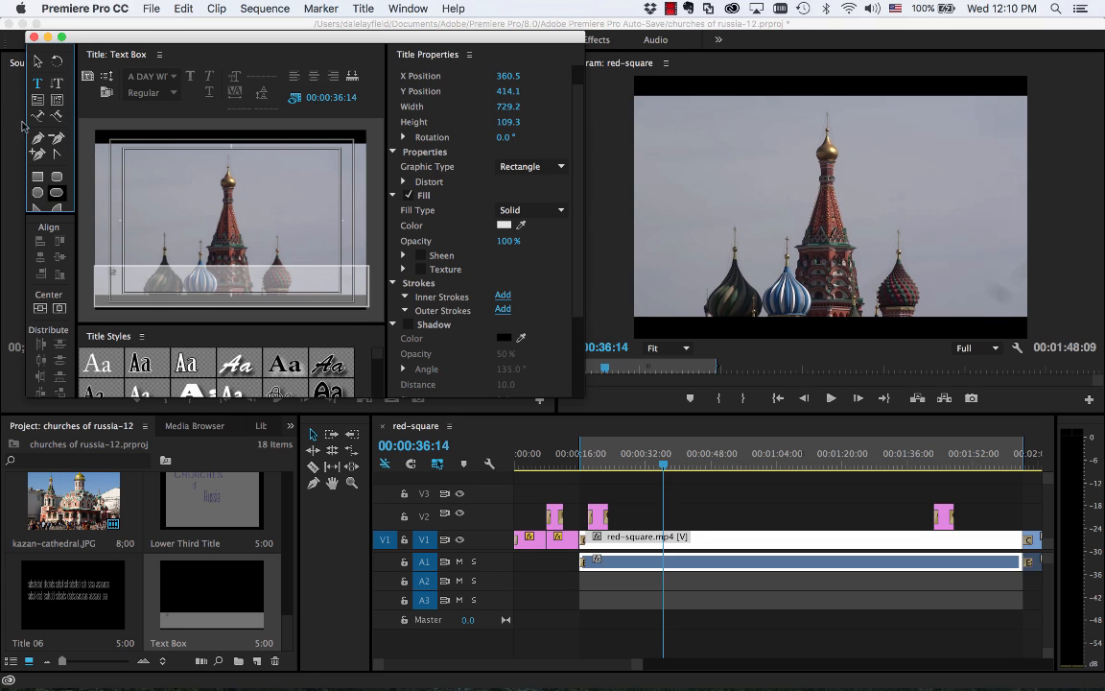
left_click(38, 64)
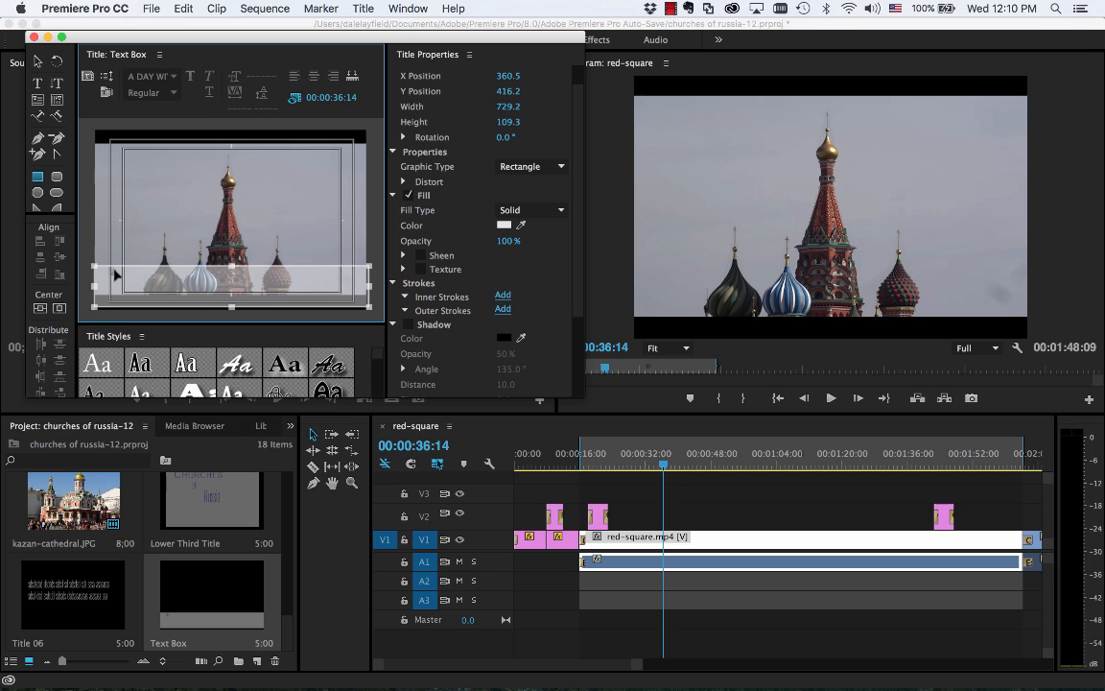
left_click(110, 271)
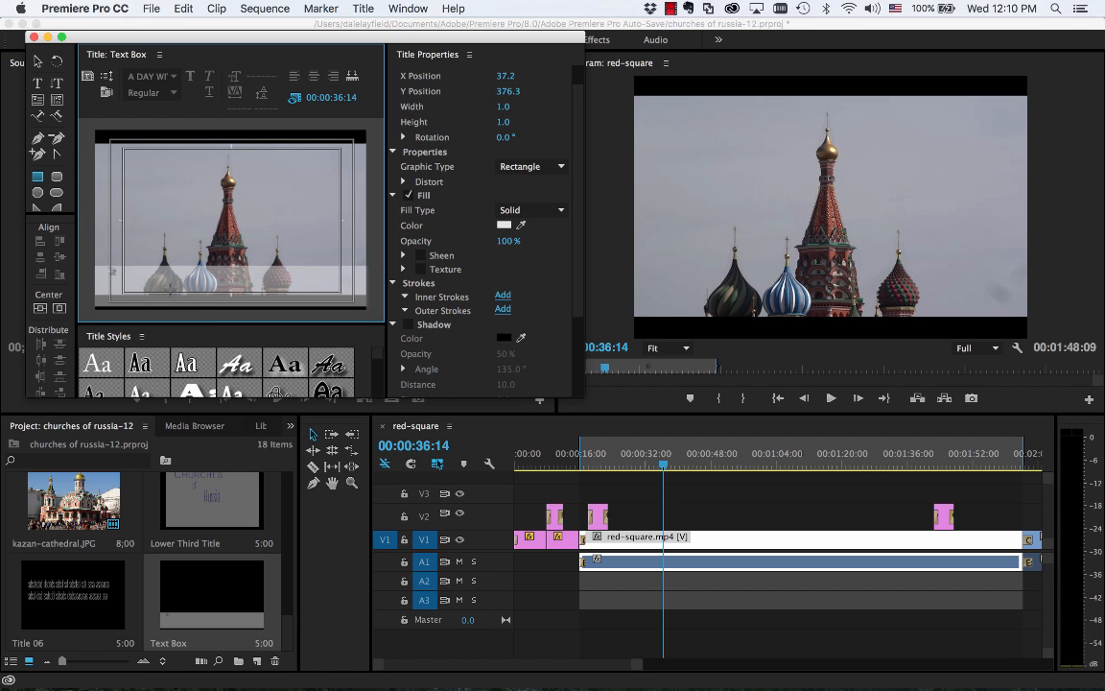
left_click(38, 82)
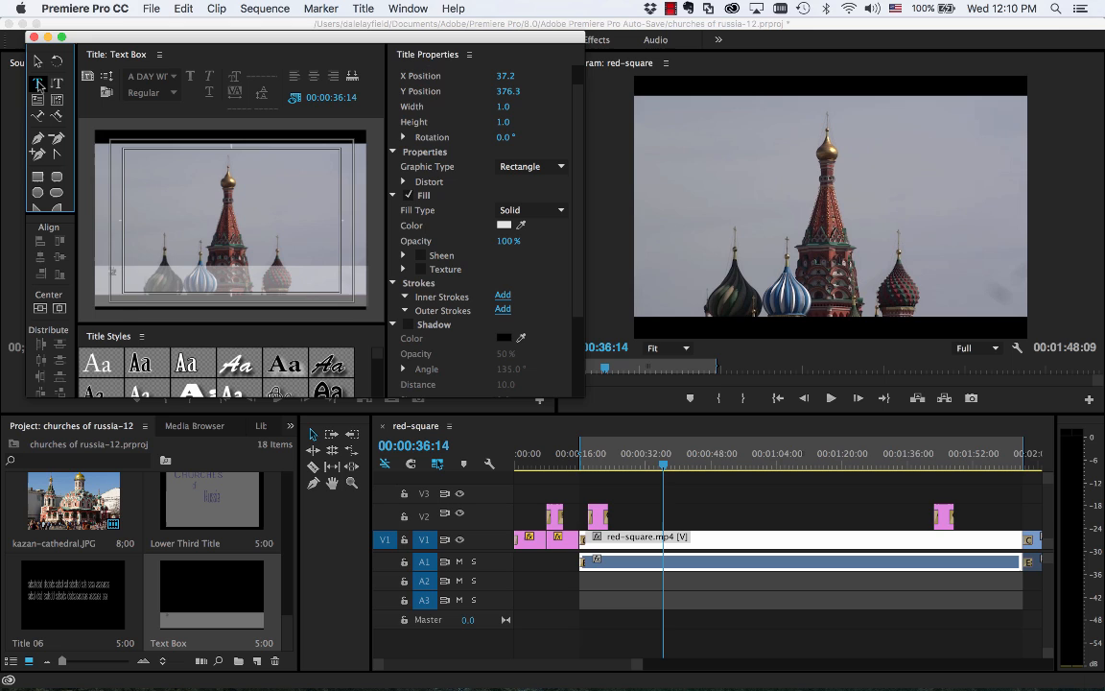
left_click(115, 270)
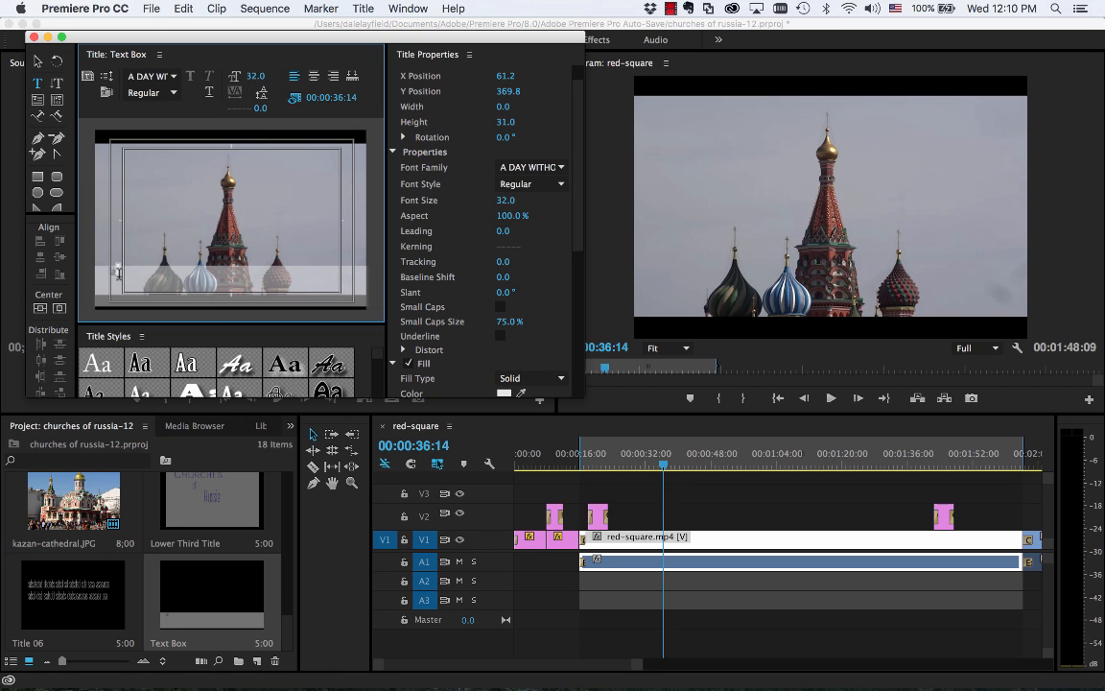
left_click(38, 61)
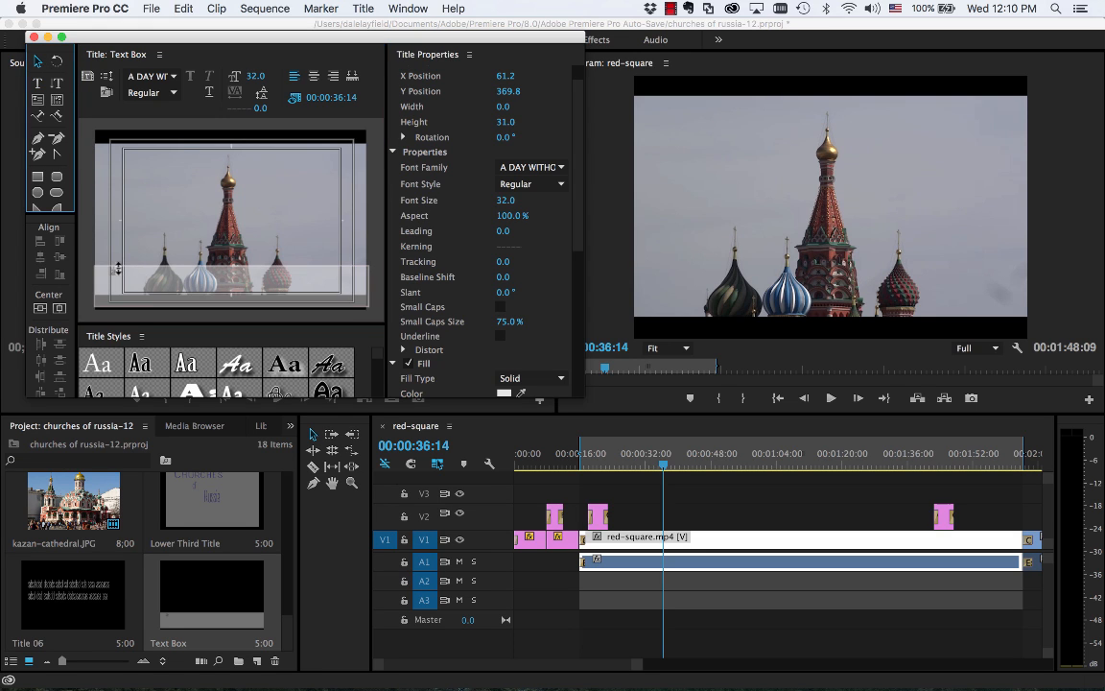
left_click(118, 268)
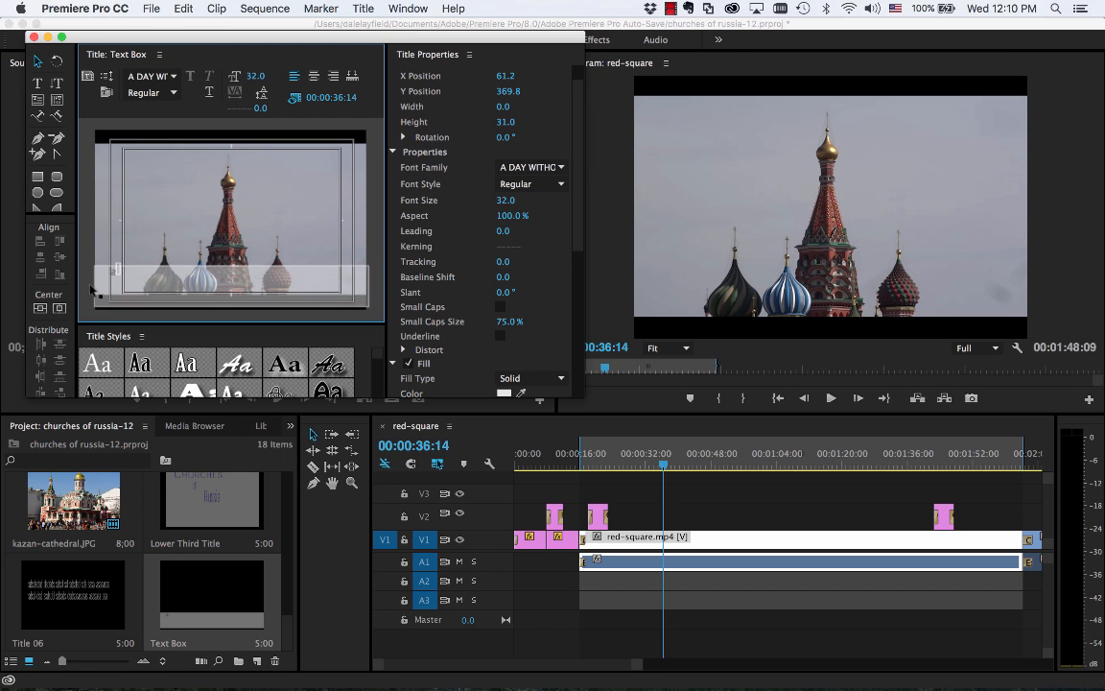
left_click(87, 260)
left_click(114, 275)
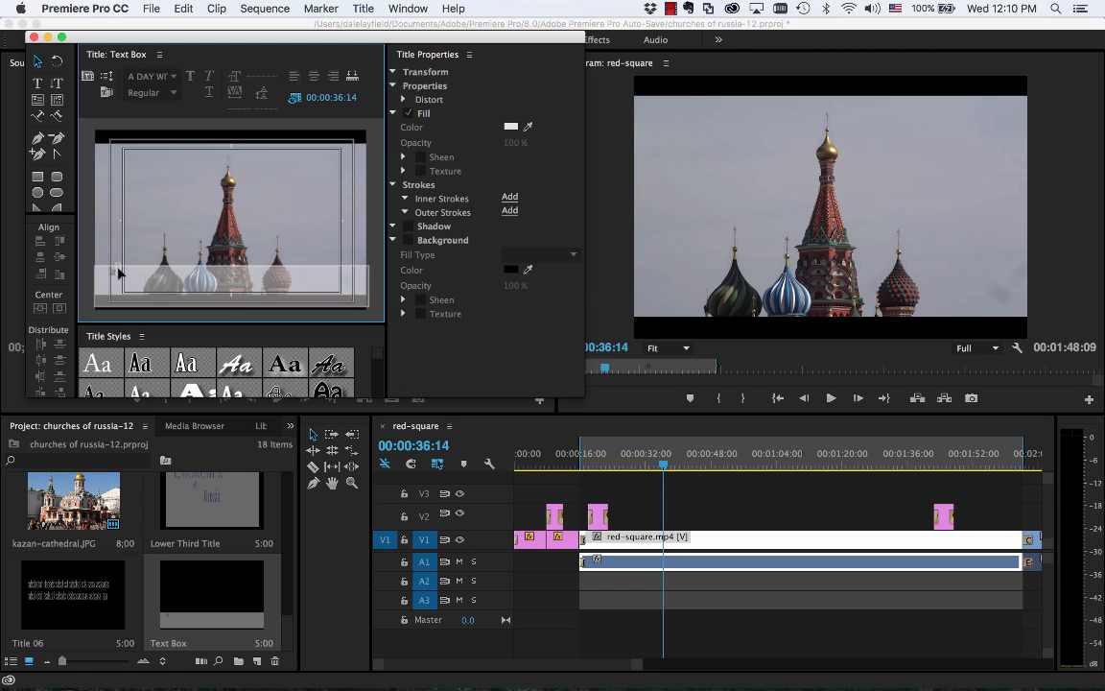
Move the translucent rectangle down out of the way and the text box above it to about X 360, Y 331
left_click_drag(119, 276, 140, 293)
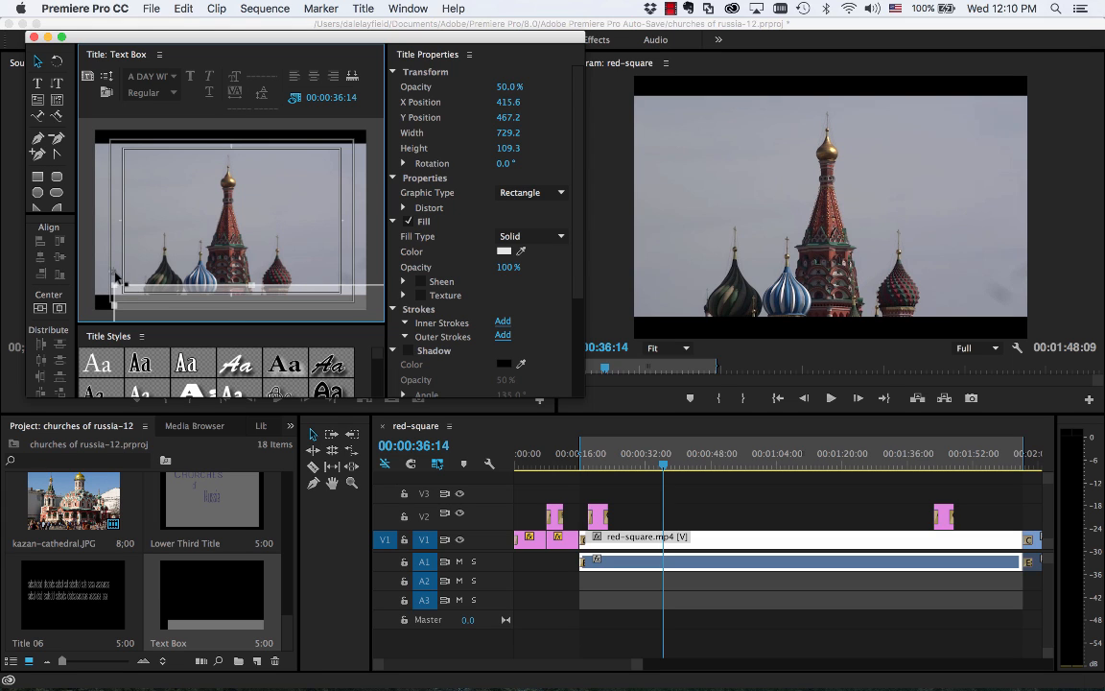
left_click(110, 271)
left_click_drag(120, 271, 112, 228)
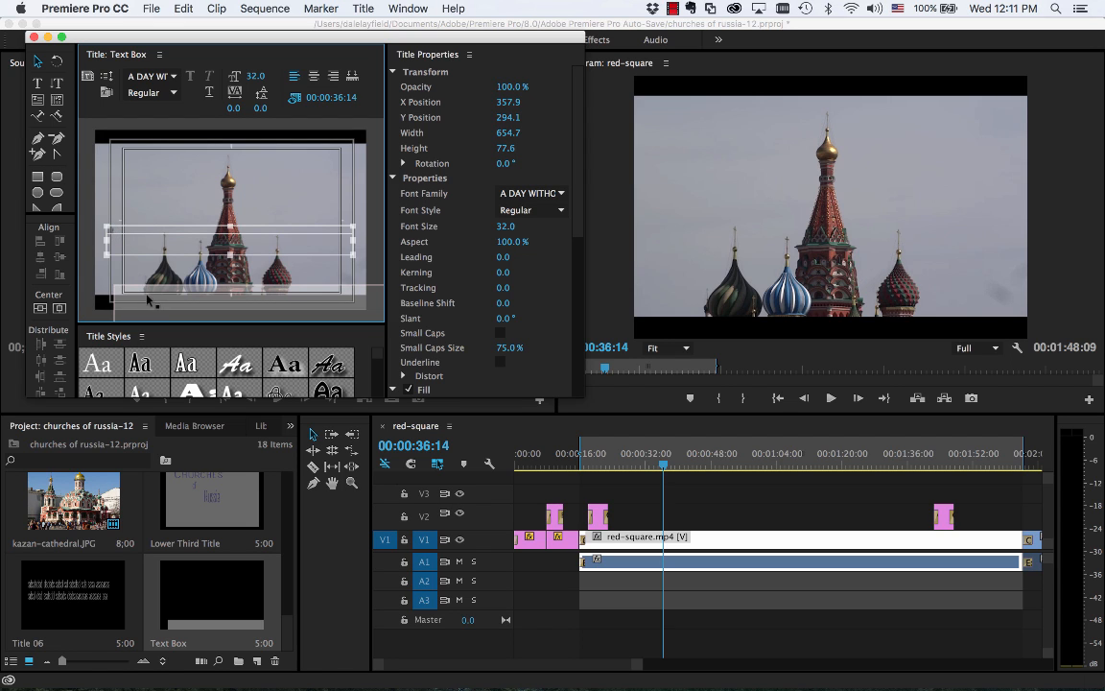
left_click_drag(126, 236, 125, 258)
Enlarge the title window and append filler characters to the text in the box until it runs onto a second line
double_click(121, 240)
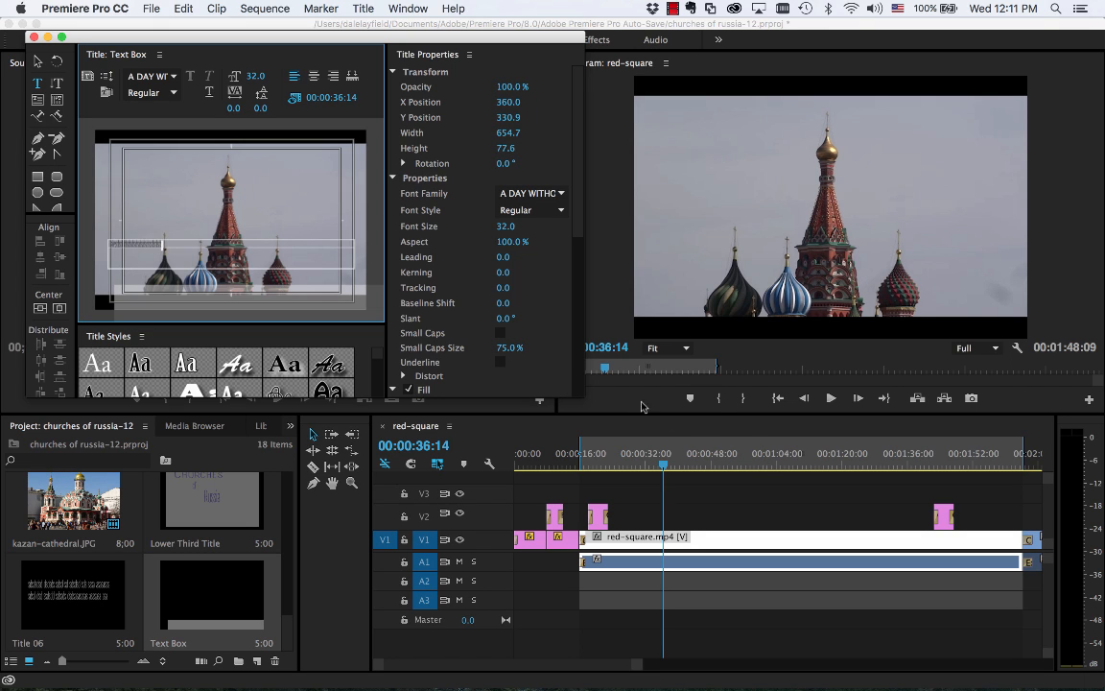
mouse_move(579, 394)
left_mouse_down()
mouse_move(632, 422)
mouse_move(811, 472)
mouse_move(857, 521)
left_mouse_up()
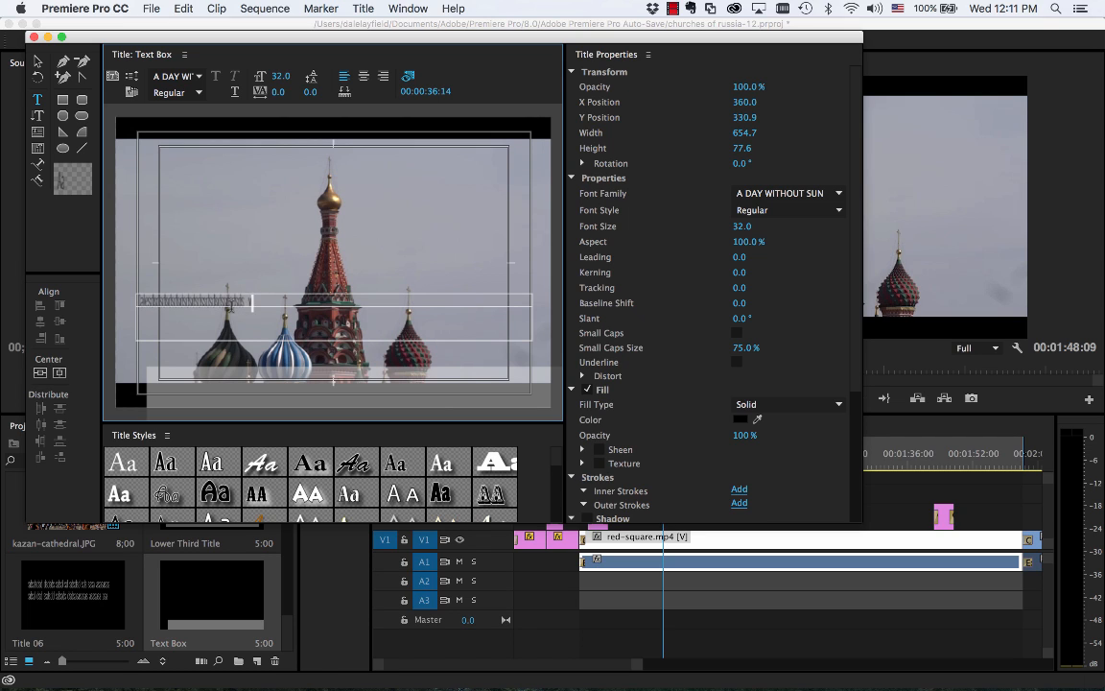
type("www.wrp.werwerwer")
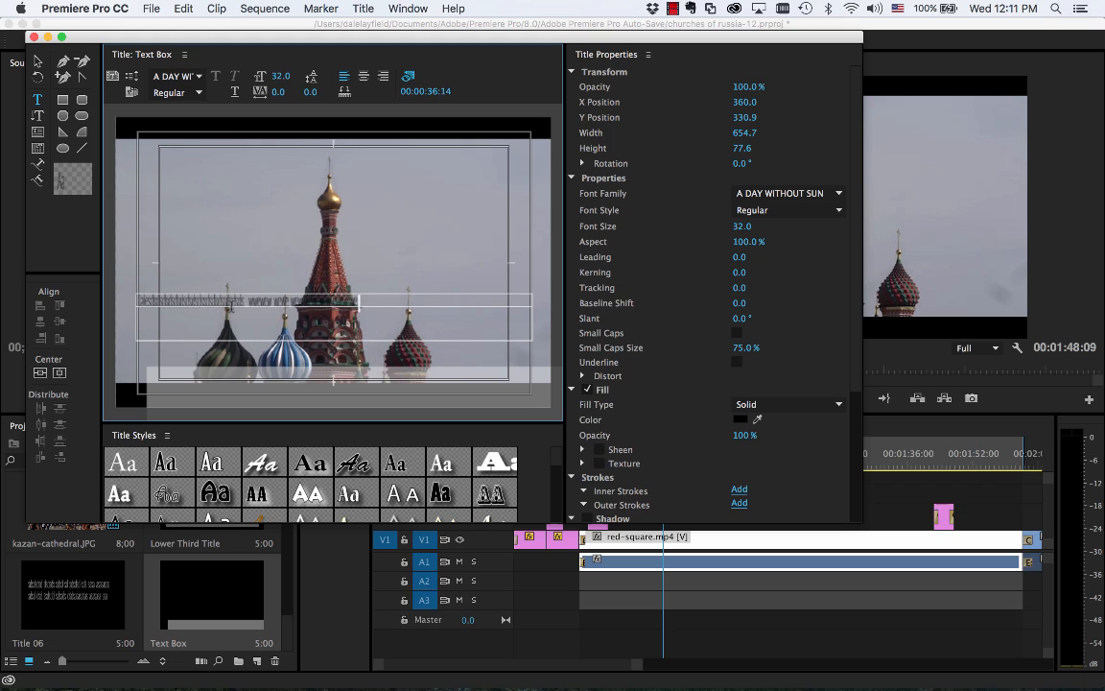
type("wewwwe.wewnwwewewe")
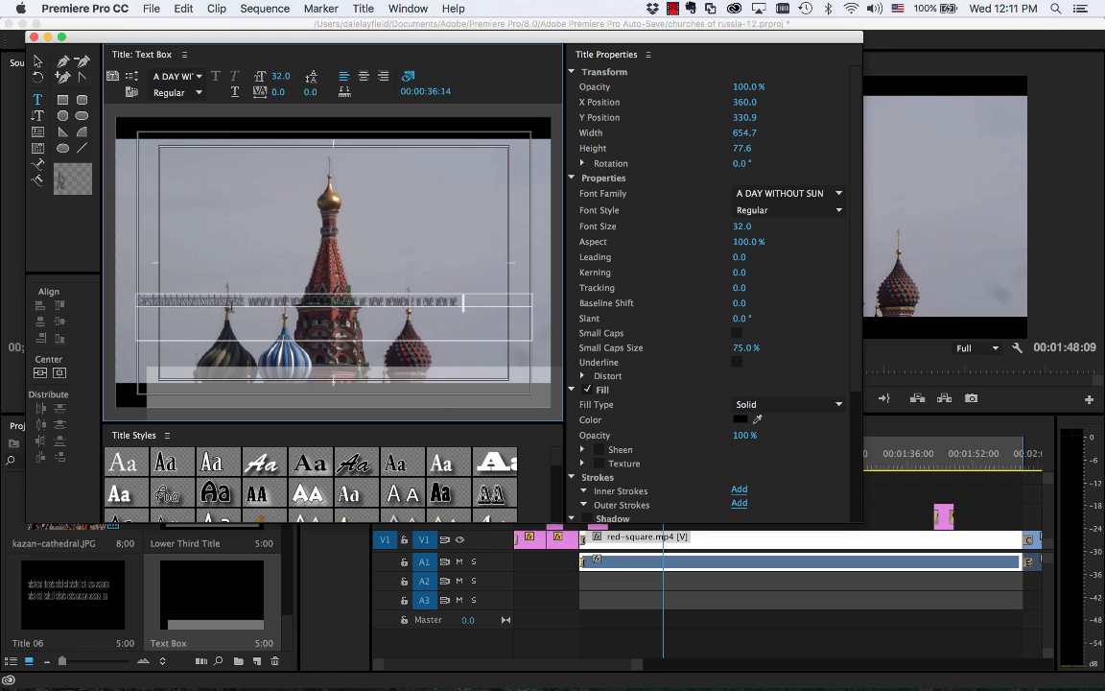
type("we wewe")
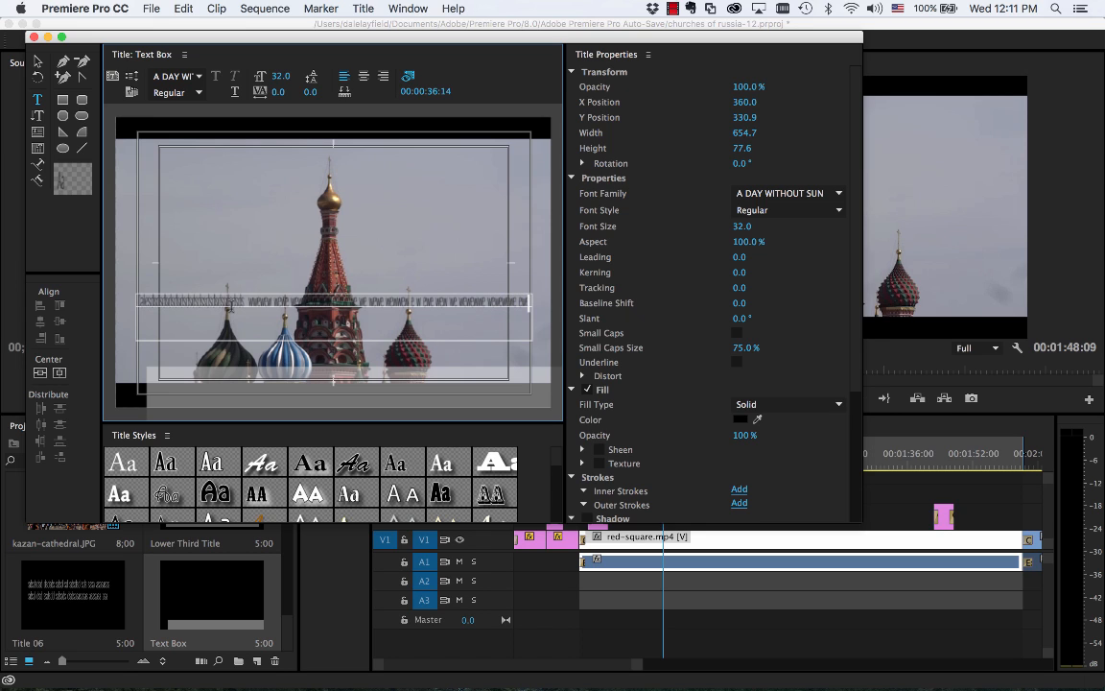
type("ewewewe")
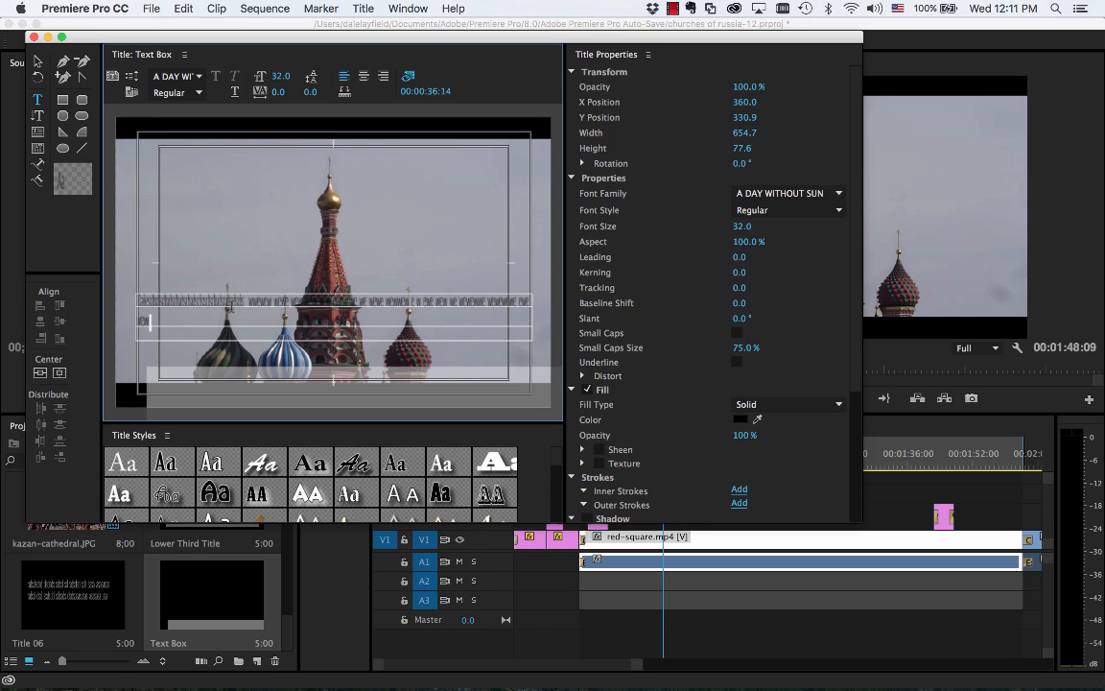
type(" wew wewewe")
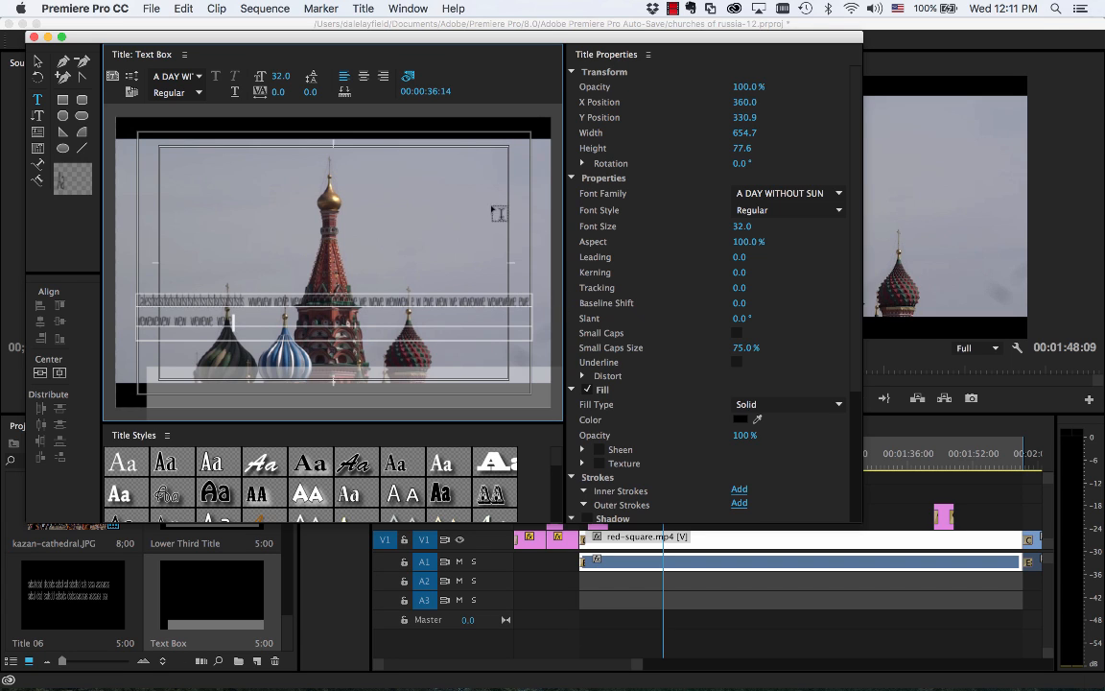
Check the Word Wrap option for the title's text box
left_click(361, 7)
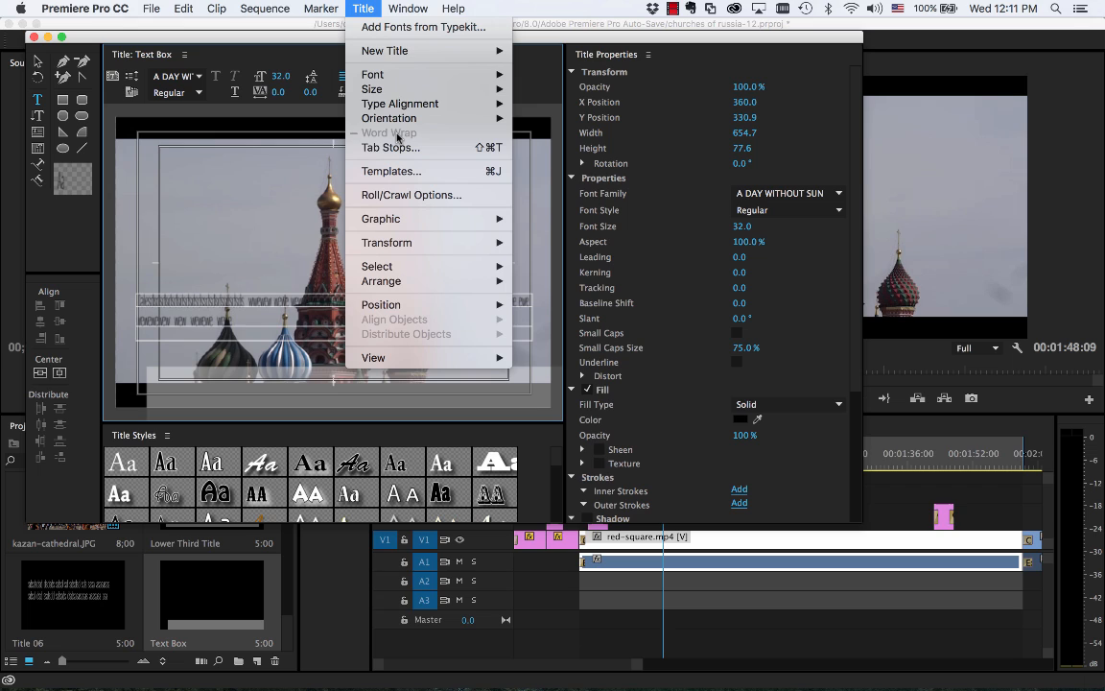
left_click(307, 312)
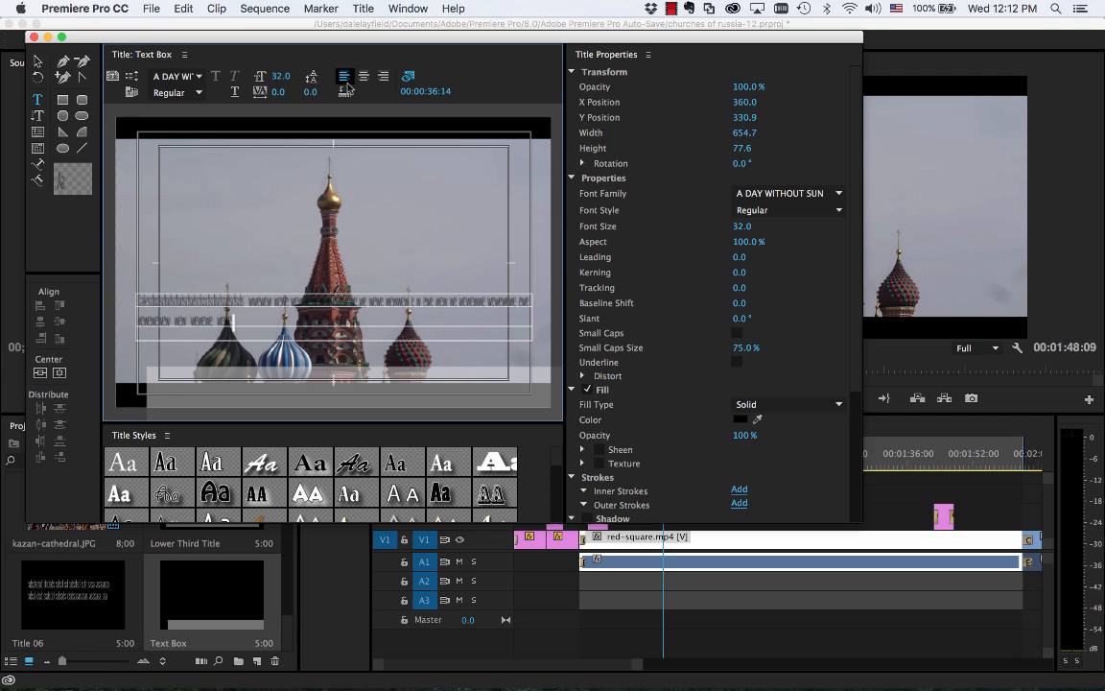
left_click(364, 9)
left_click(363, 5)
scroll(235, 319, "down", 3)
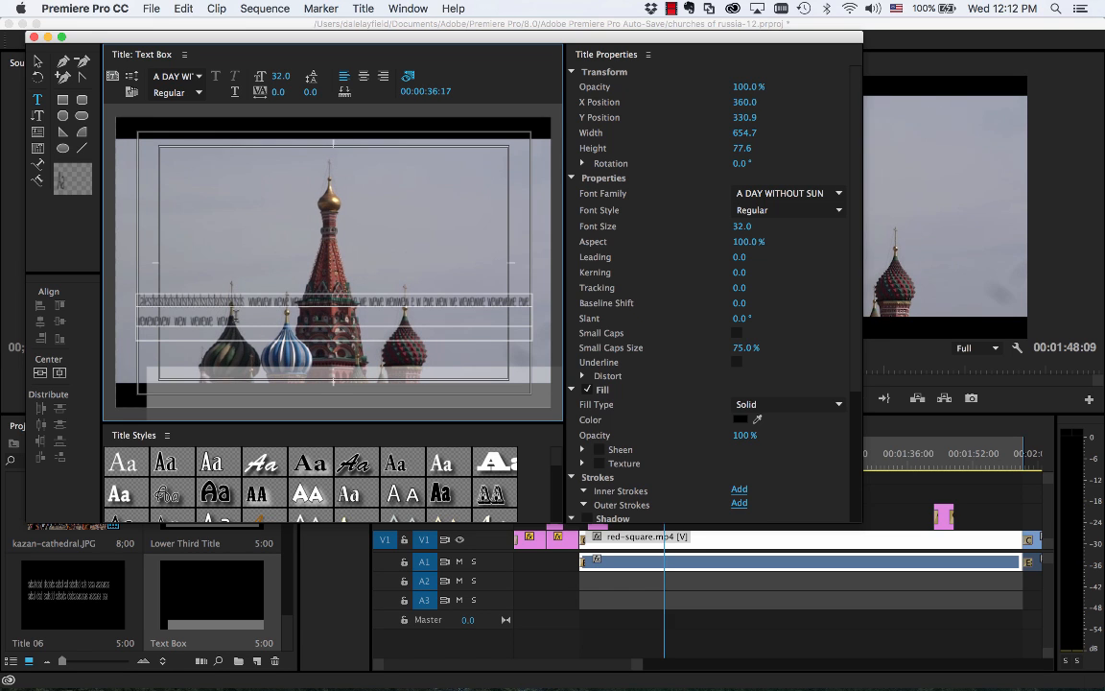
Insert extra filler characters such as "sfs" in the middle of the first line of text
double_click(251, 300)
left_click(264, 300)
type("sfs sfs bfs")
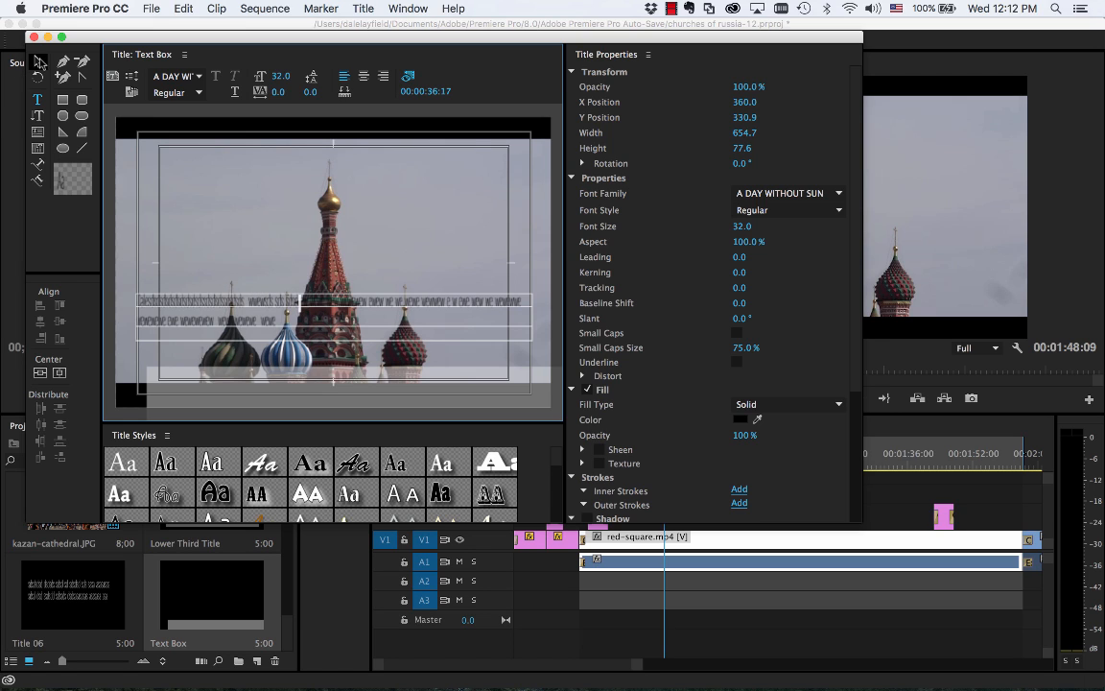
Move the translucent rectangle to about X 361, Y 392.5 and the text box onto it at about X 359.5, Y 381.5
left_click(38, 62)
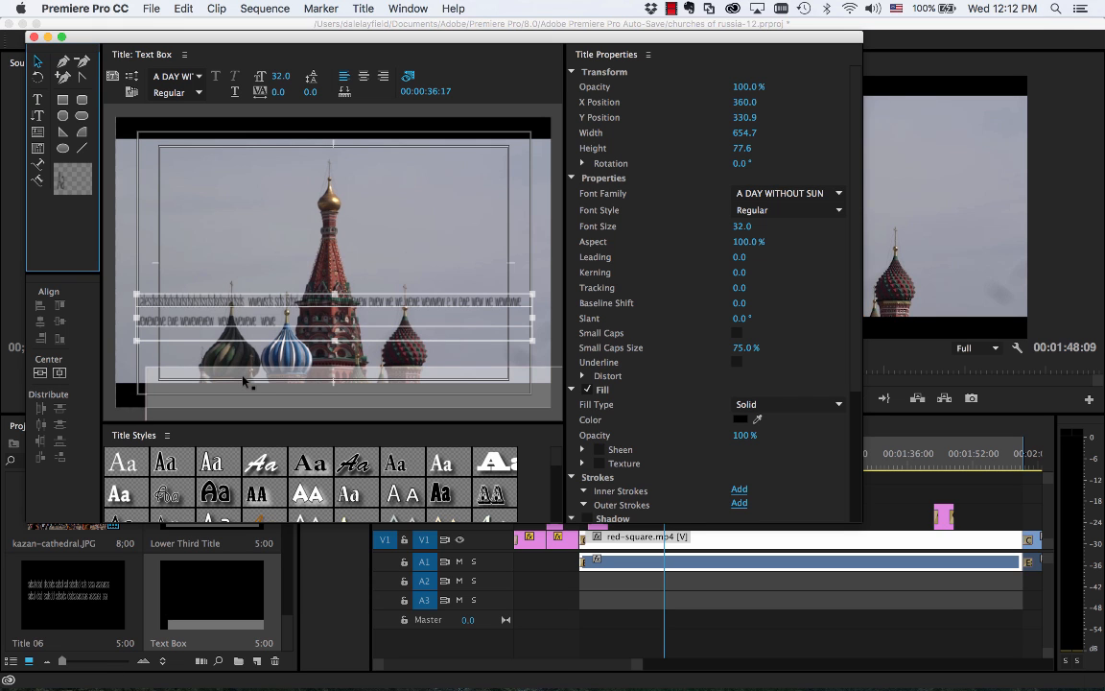
left_click_drag(246, 382, 210, 333)
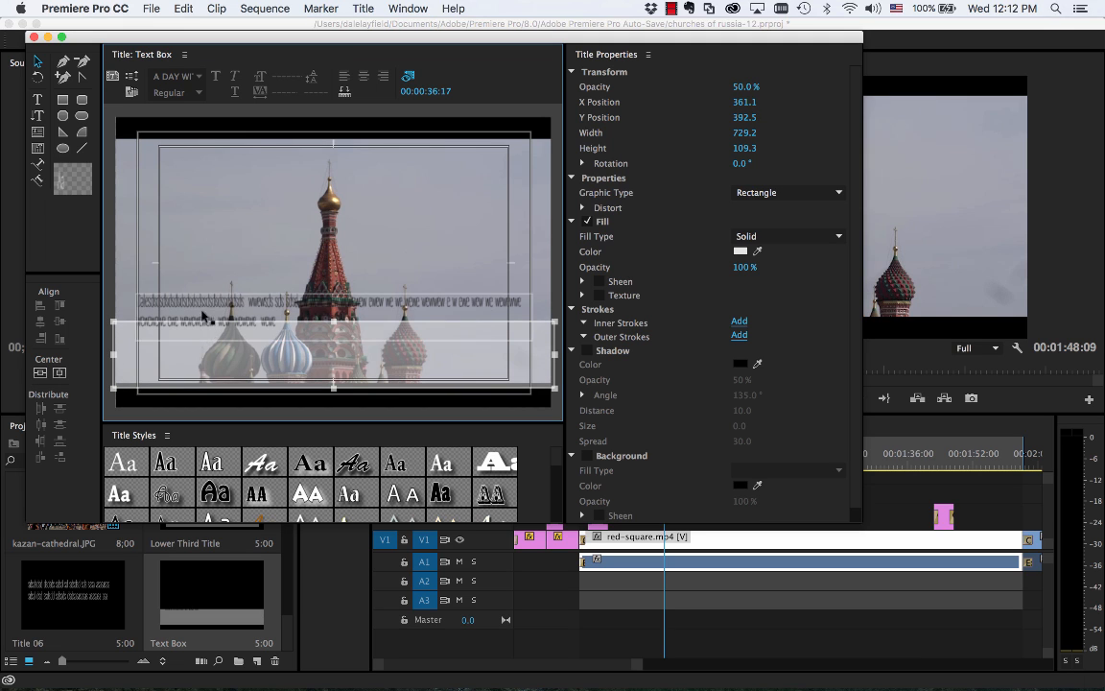
left_click(219, 297)
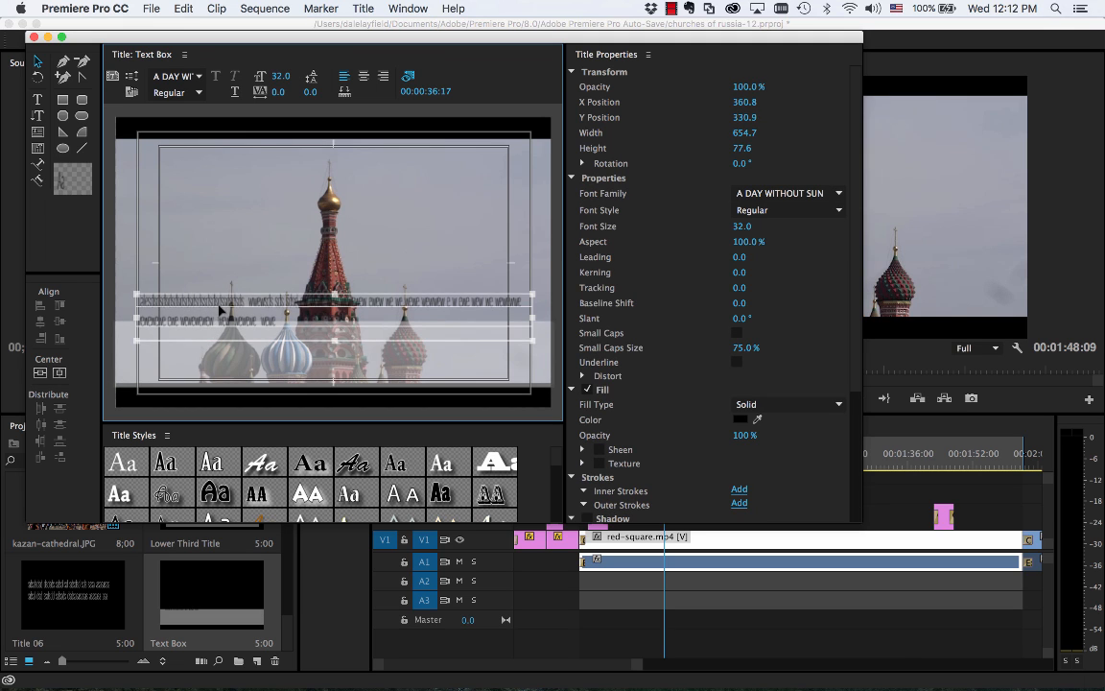
left_click_drag(221, 309, 219, 342)
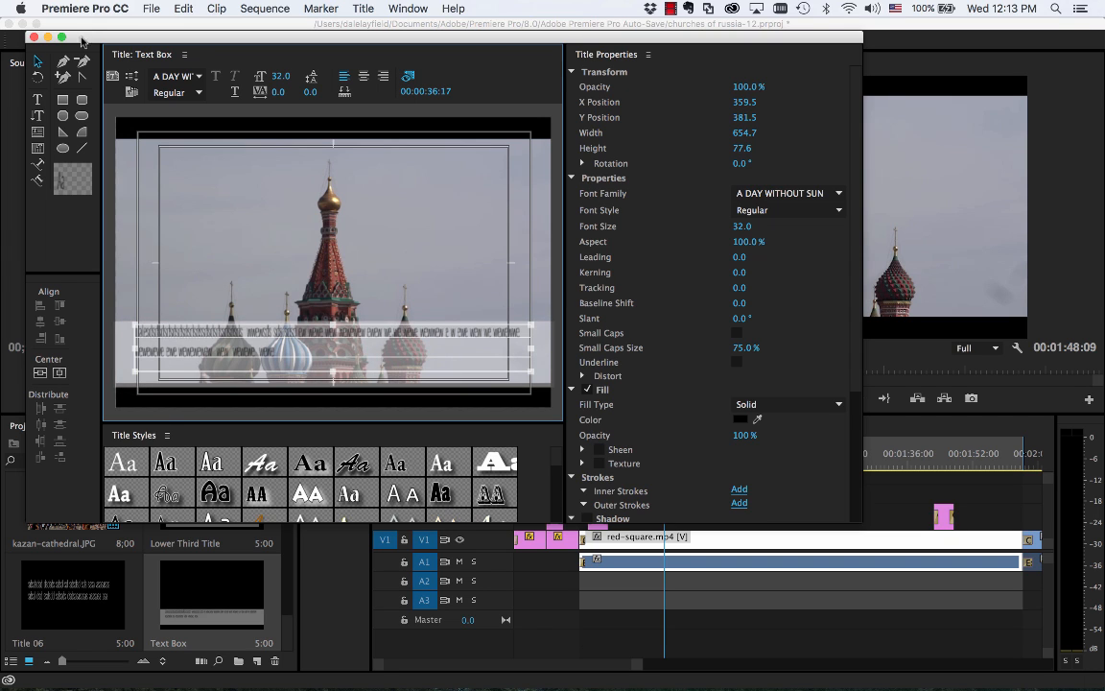
Close the title window and place the Text Box title on track V2 at the playhead, 00:00:36:17
left_click_drag(131, 43, 160, 32)
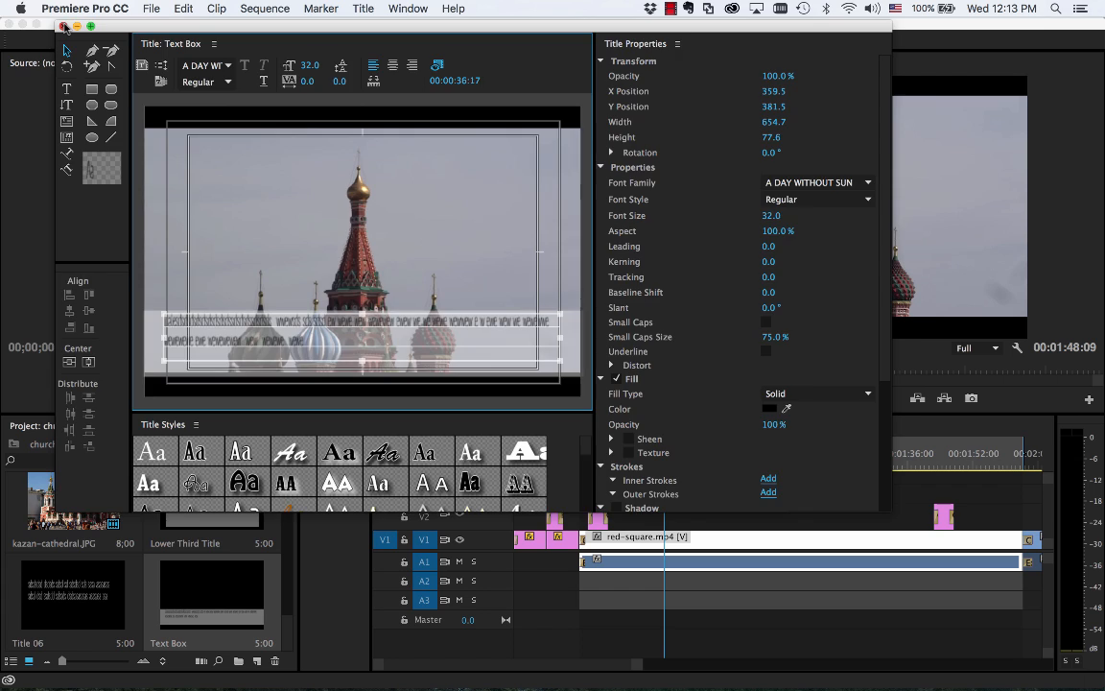
left_click(63, 26)
left_click(214, 590)
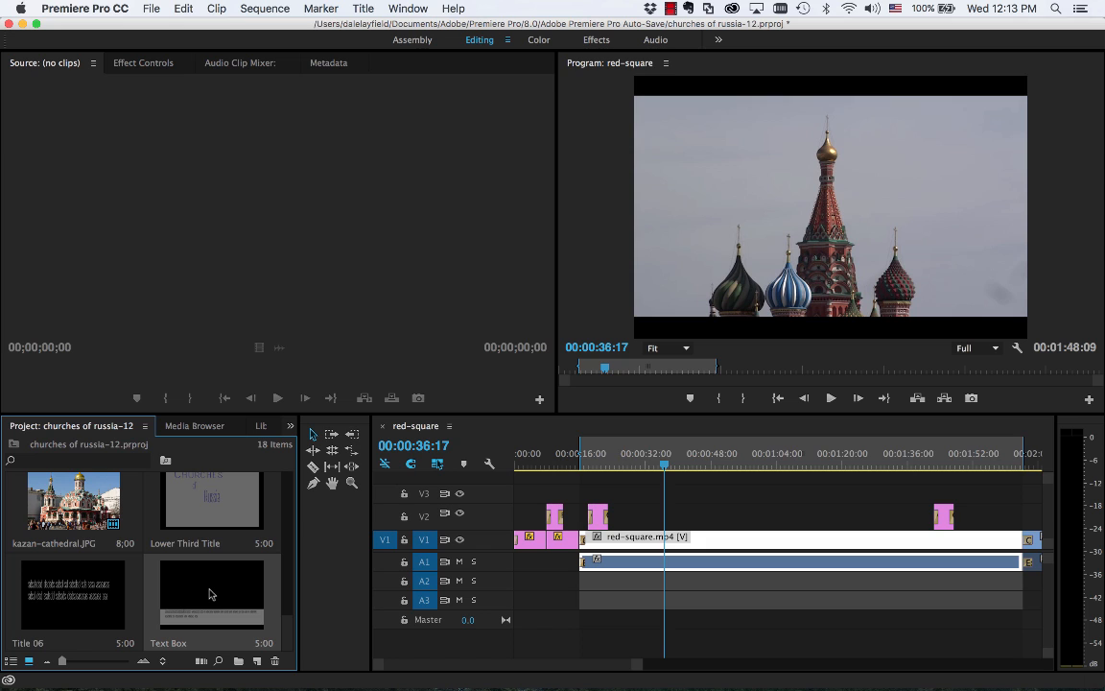
left_click_drag(211, 594, 676, 524)
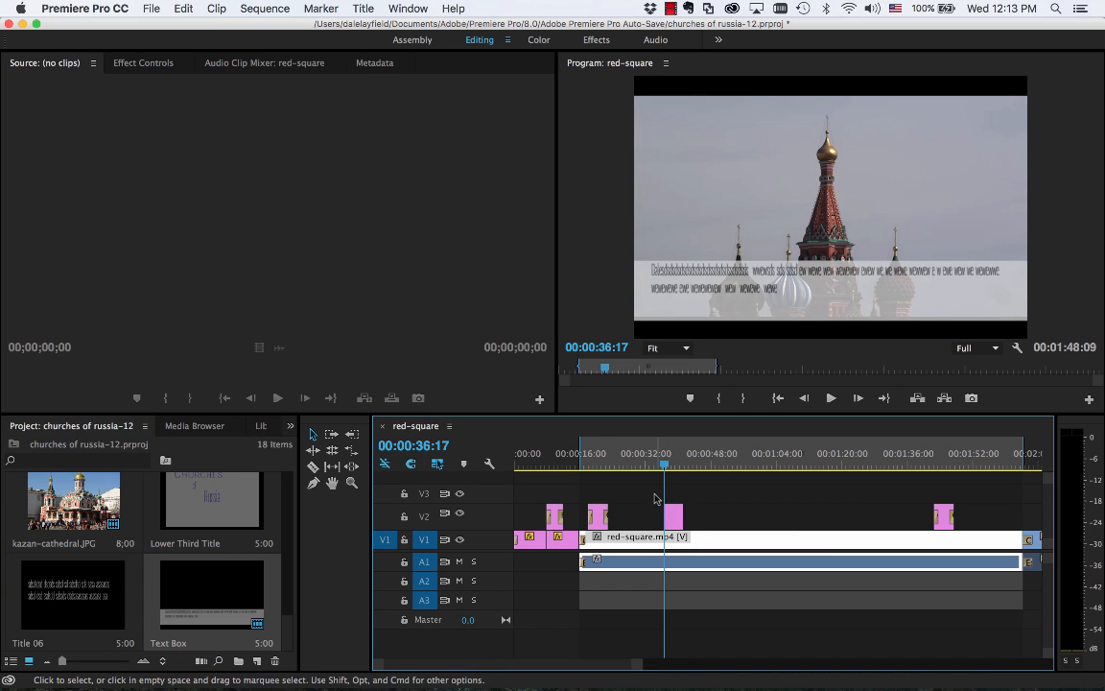
Preview the title at 00:00:38:07 and reopen it from the timeline to inspect its text and rectangle, closing the title window again
left_click_drag(665, 464, 670, 464)
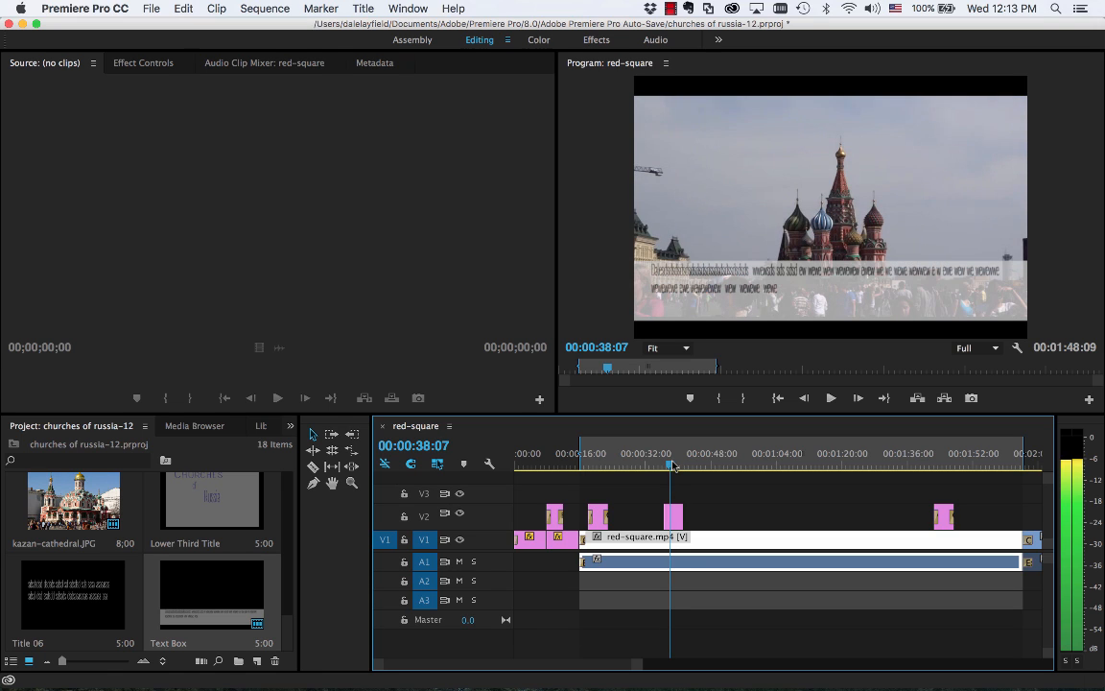
double_click(675, 518)
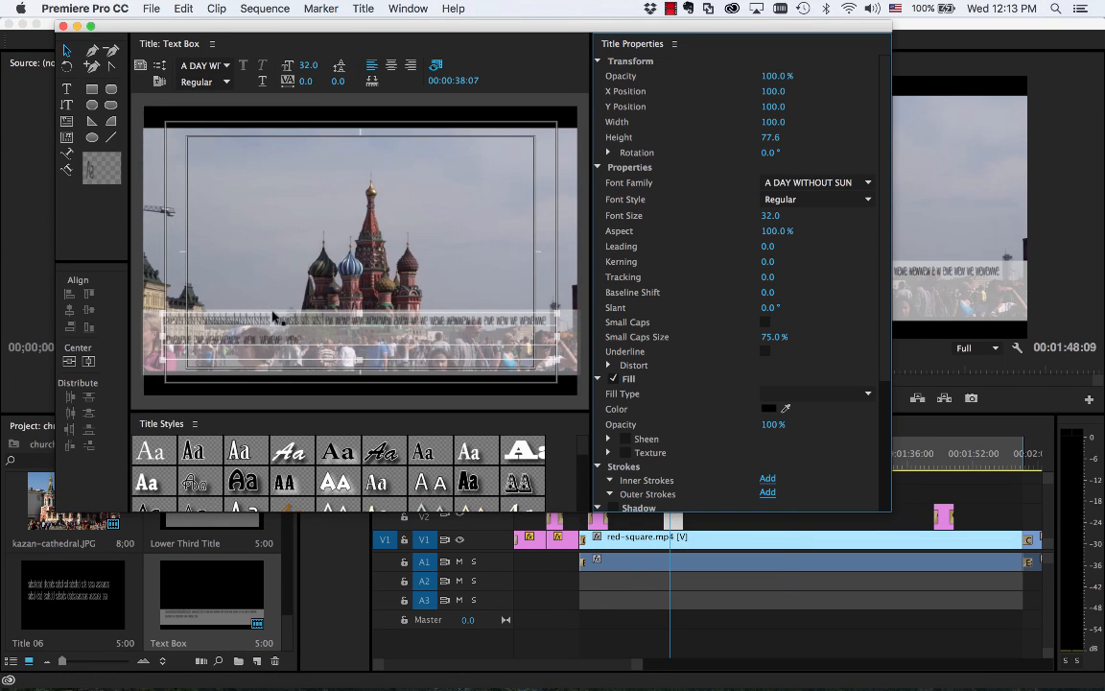
left_click(266, 322)
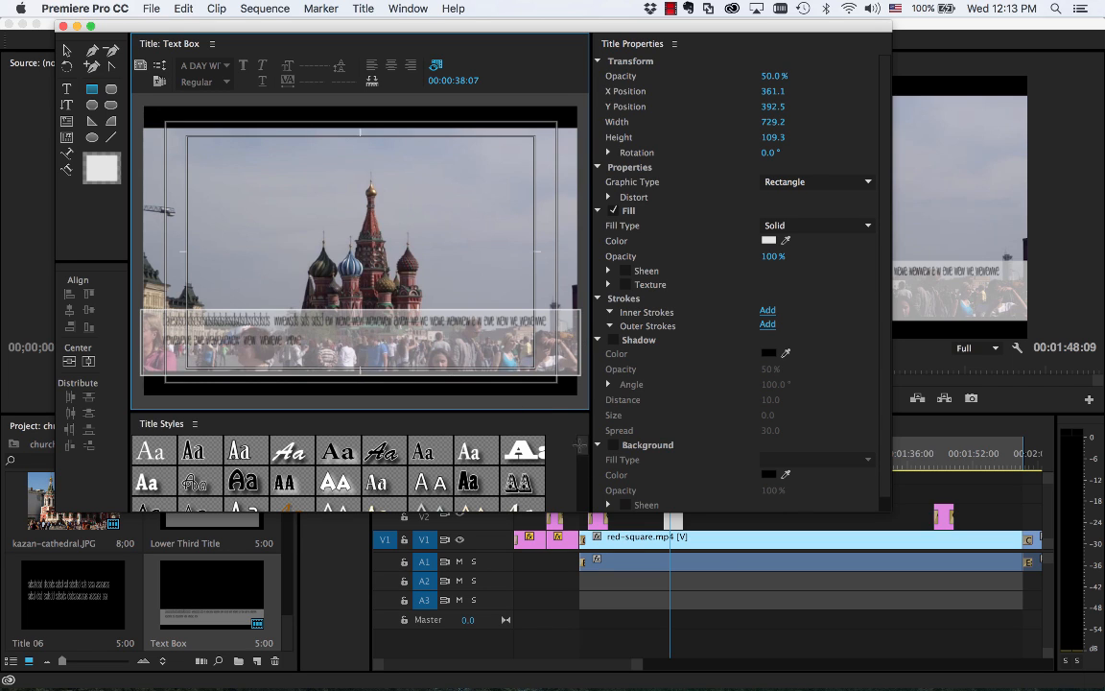
left_click(63, 25)
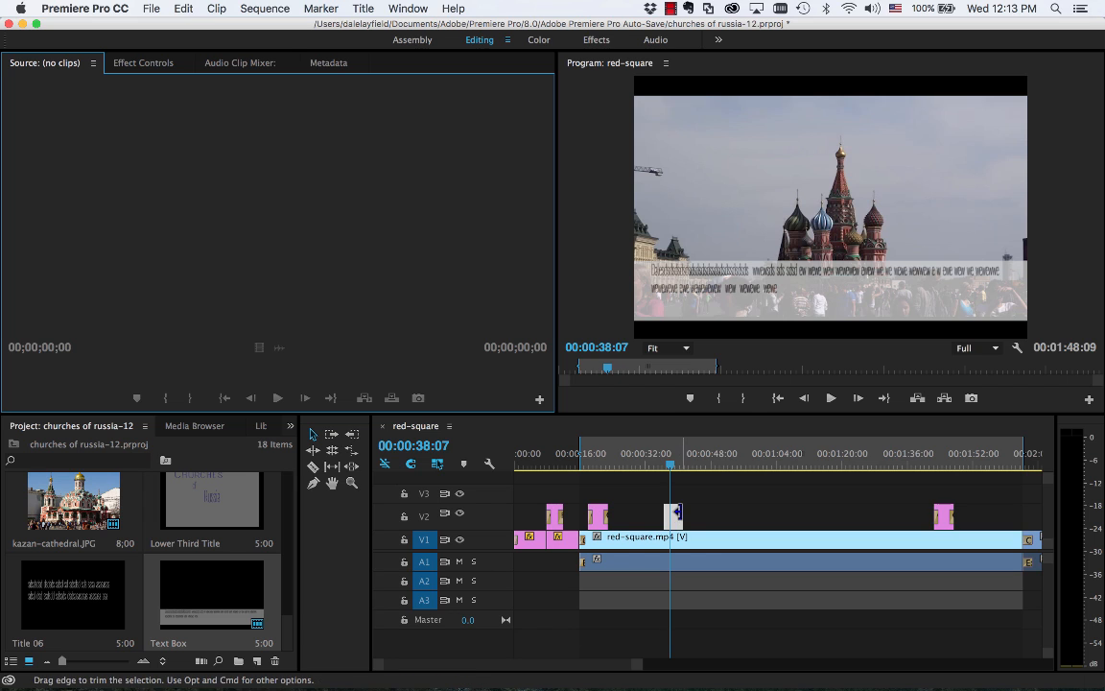
Extend the end of the Text Box clip on V2 slightly past the 00:00:48:00 mark and preview it at 00:00:38:13
left_click_drag(677, 516, 711, 510)
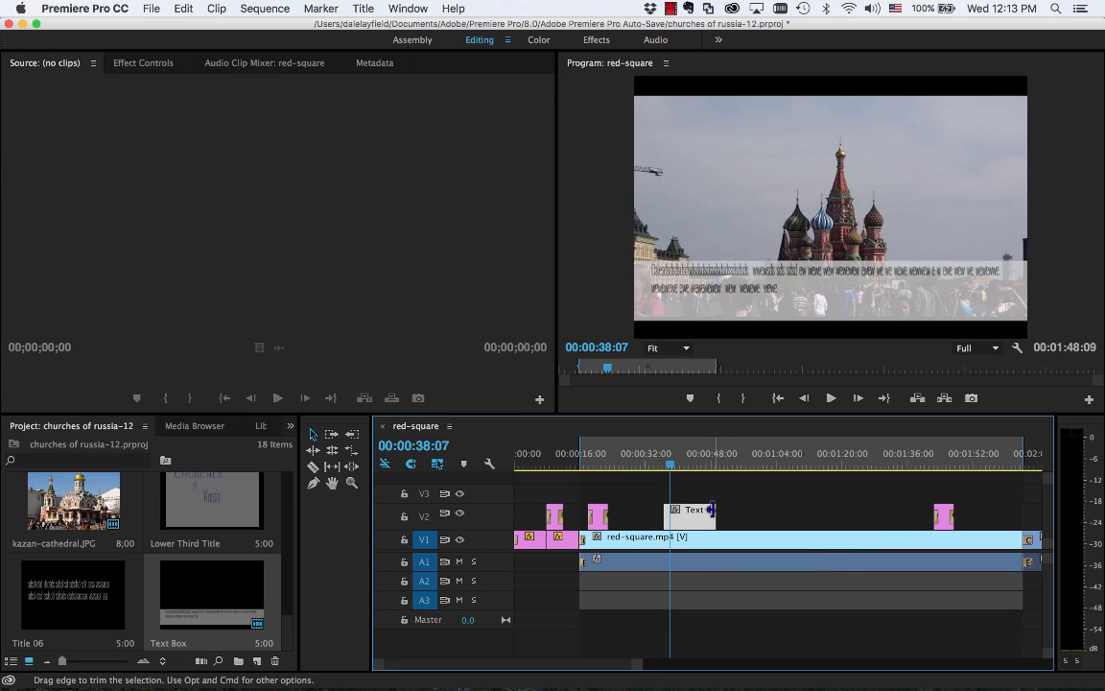
left_click(674, 468)
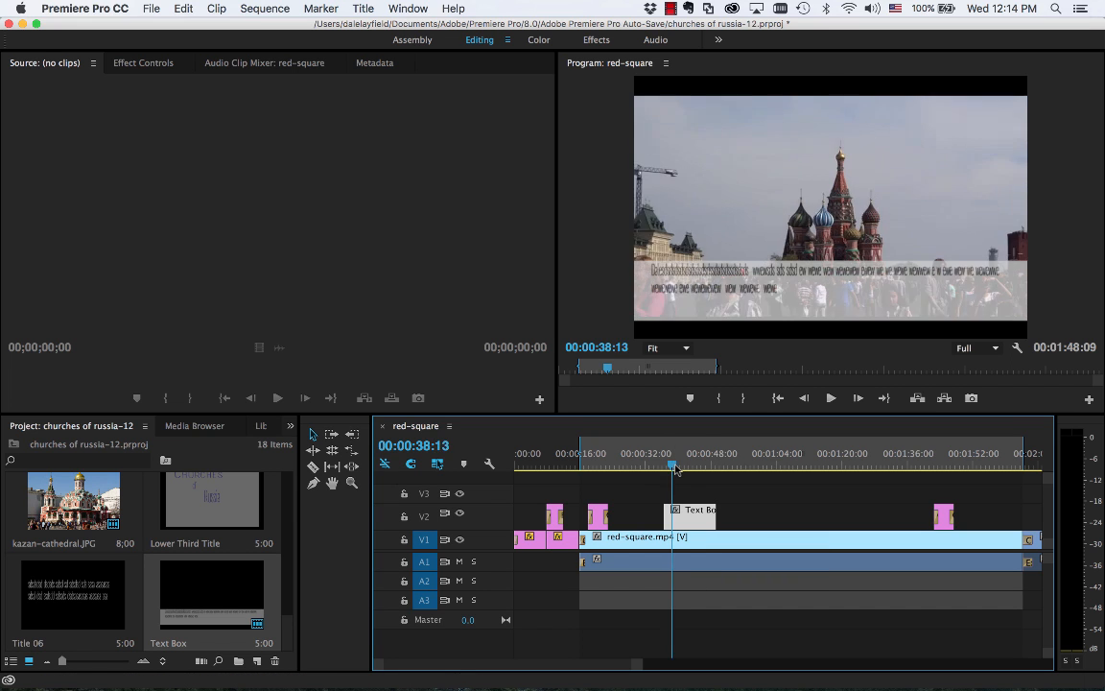
Duplicate the Text Box clip along V2 to start at about 00:01:10:00 and preview the copy at 00:01:13:14 with the computer's sound muted
left_click_drag(674, 468, 696, 464)
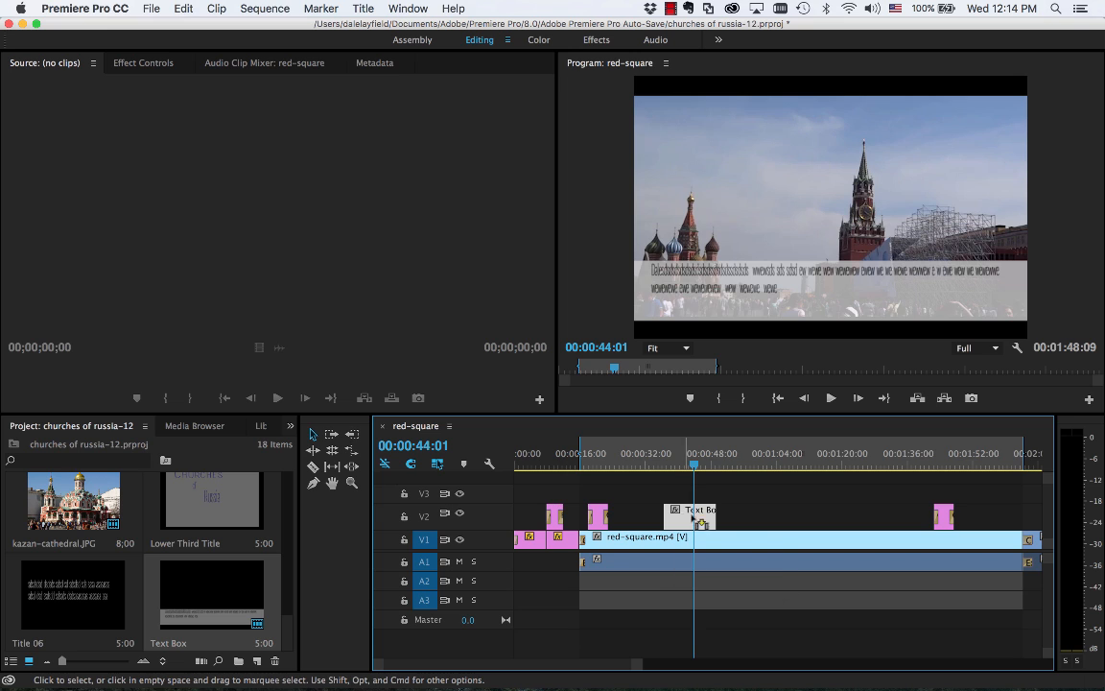
left_click_drag(696, 520, 818, 513)
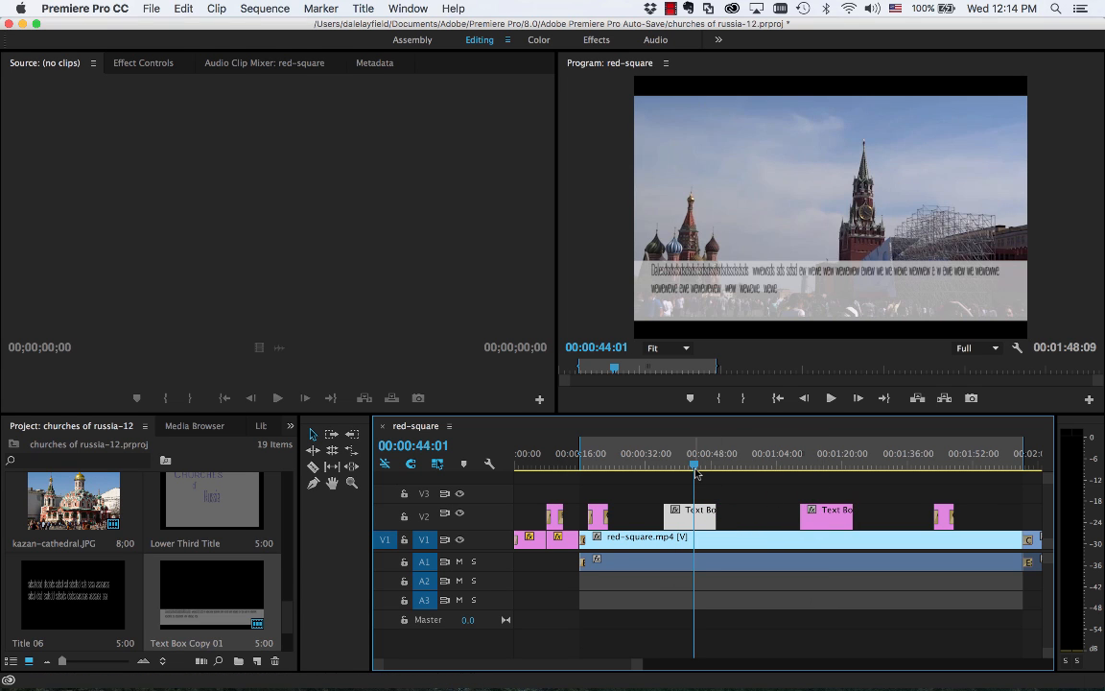
left_click_drag(695, 464, 732, 473)
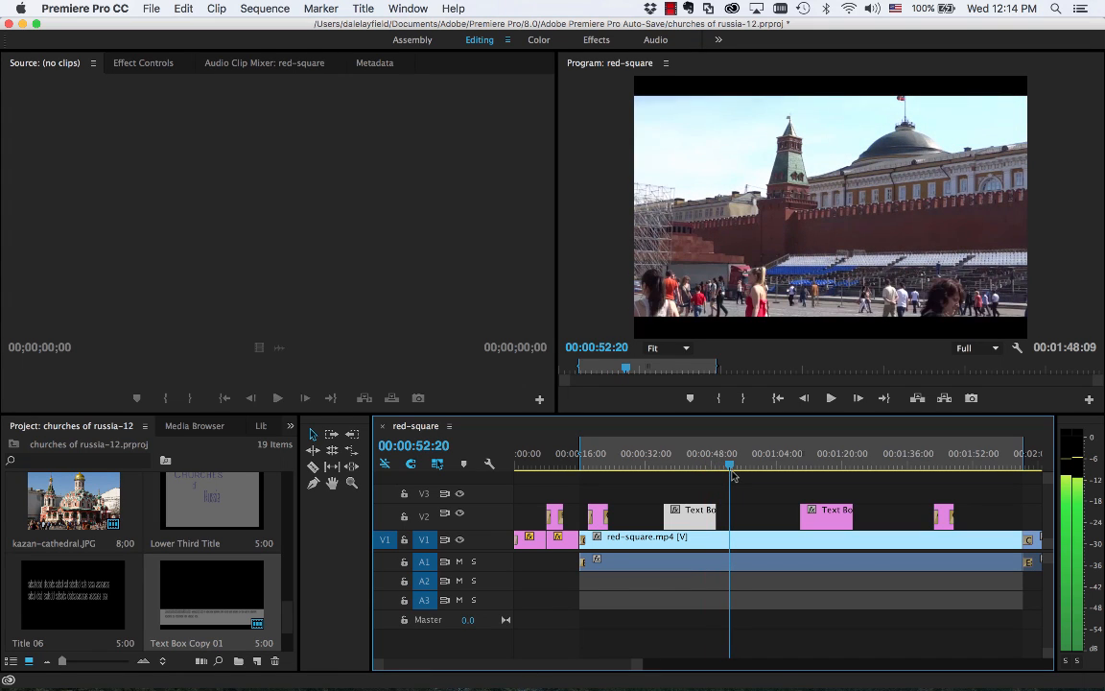
key("XF86AudioMute")
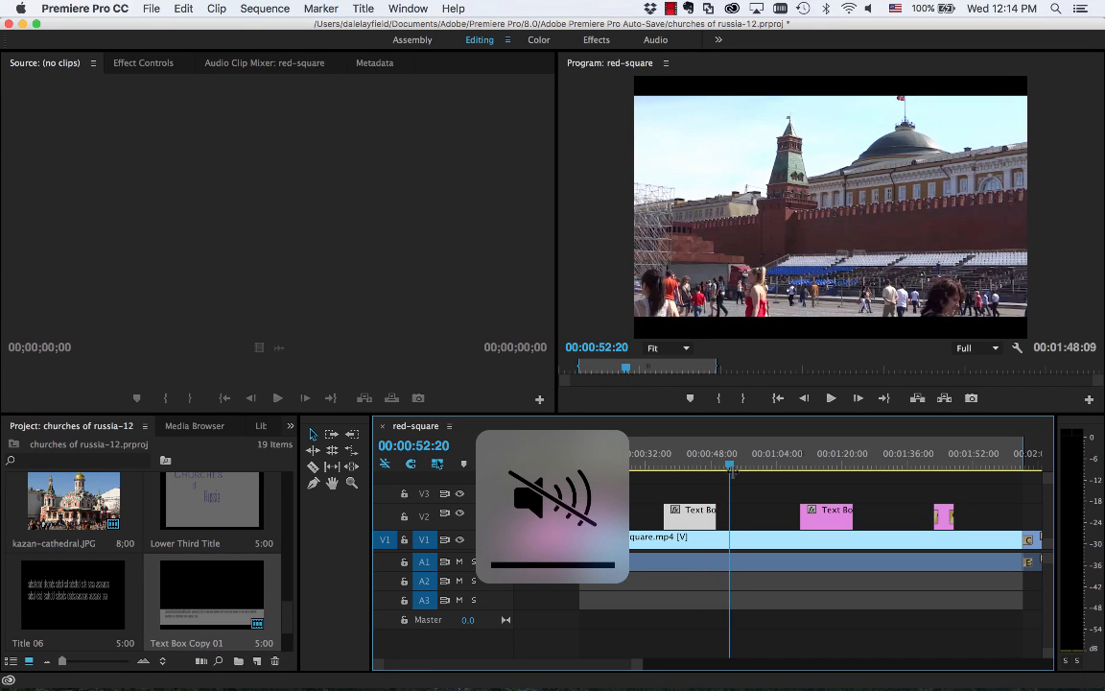
left_click_drag(731, 470, 815, 476)
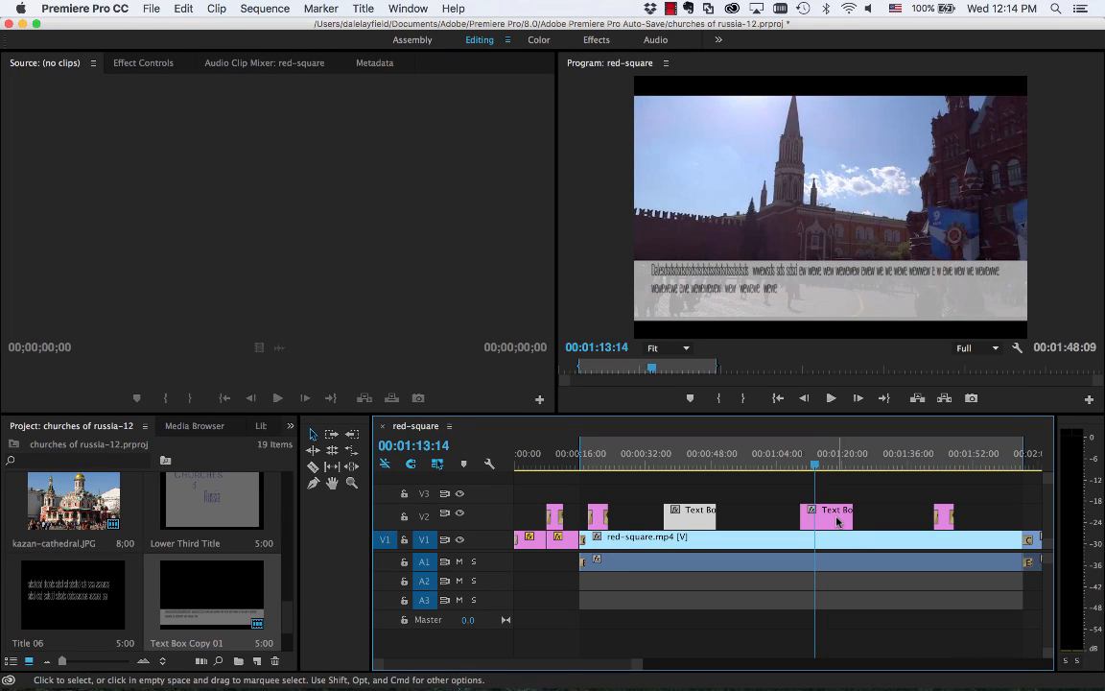
Open the duplicated title from the timeline, insert "sdsdsdsds" within its first line of text, and close the title window
double_click(837, 521)
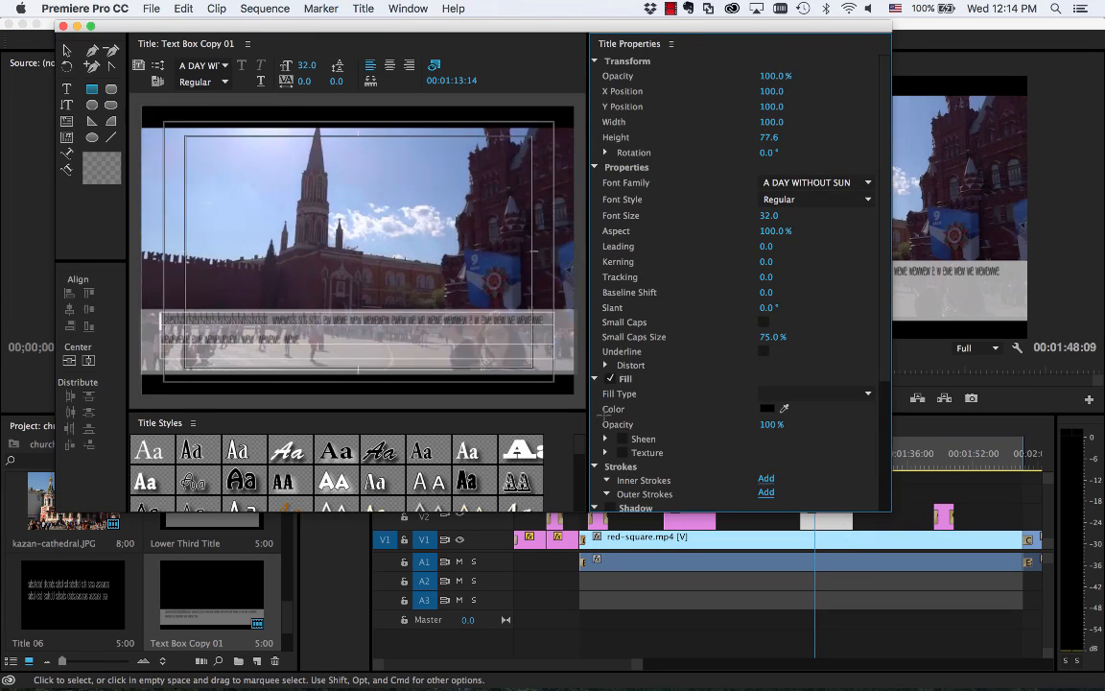
left_click(66, 88)
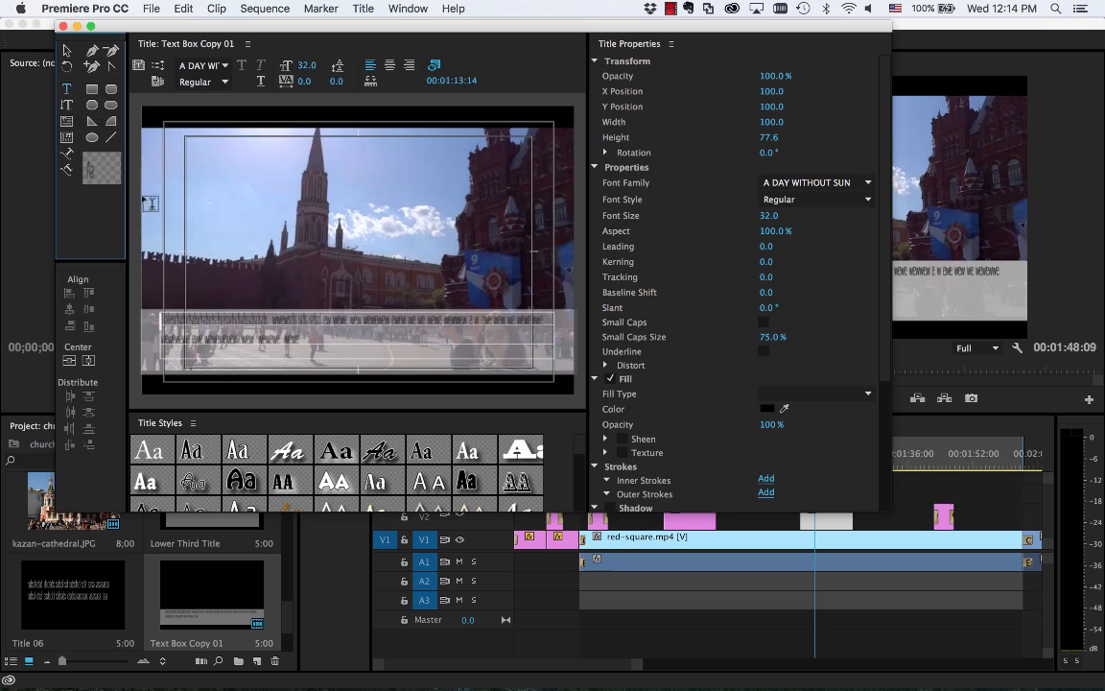
left_click(218, 312)
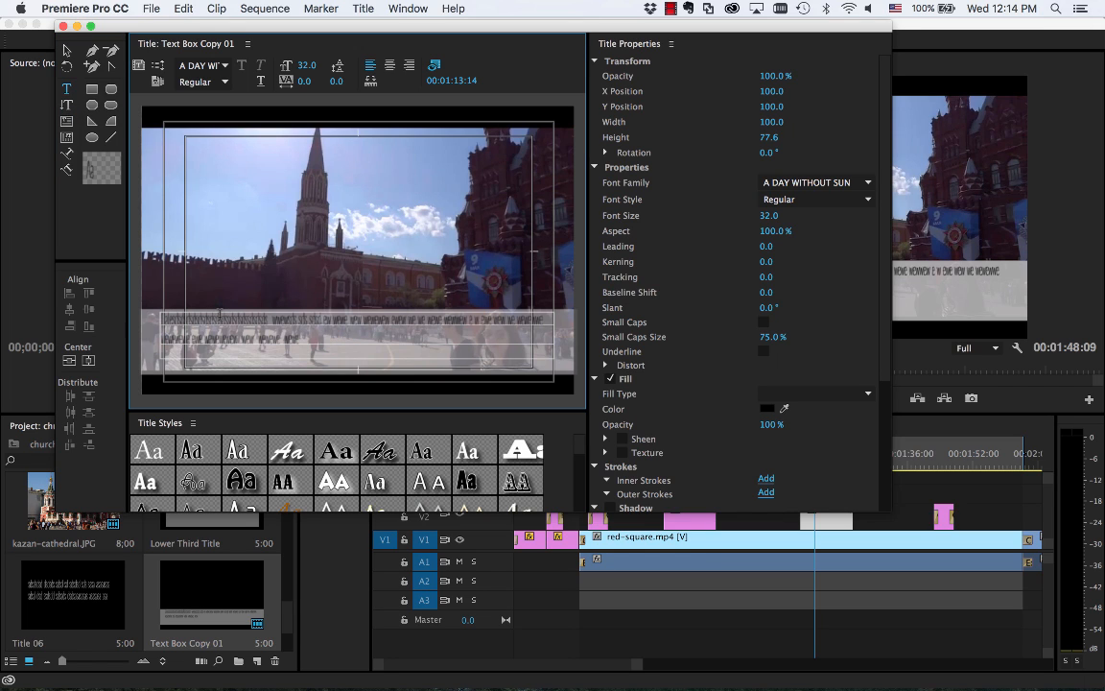
type("sdsdsdsds")
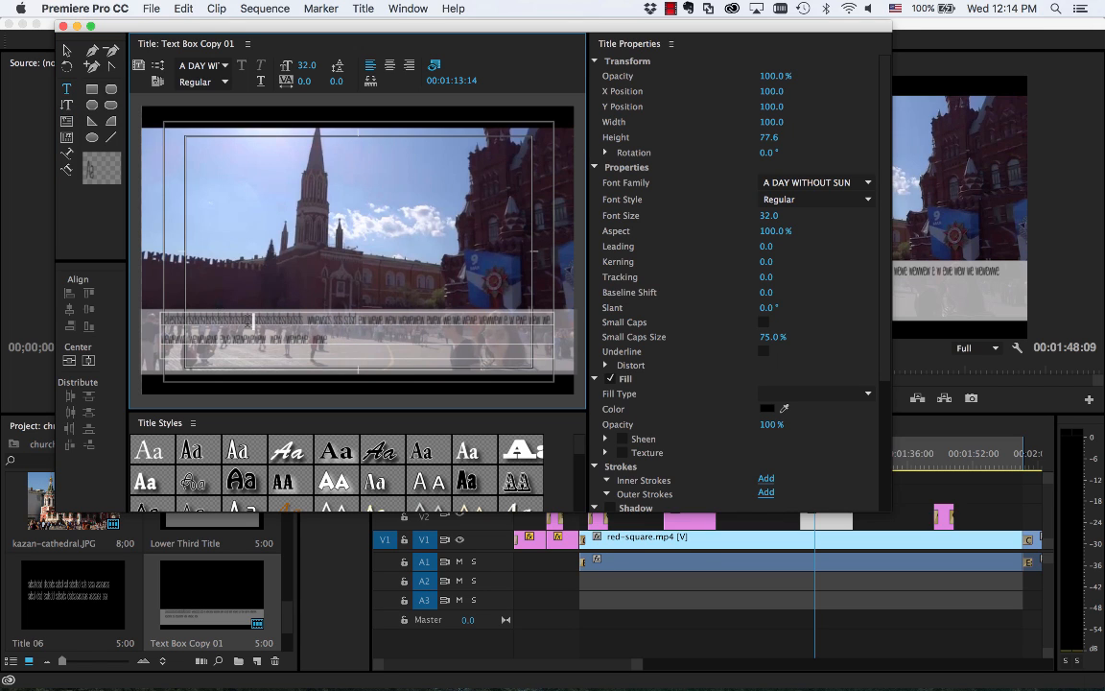
left_click_drag(327, 341, 168, 321)
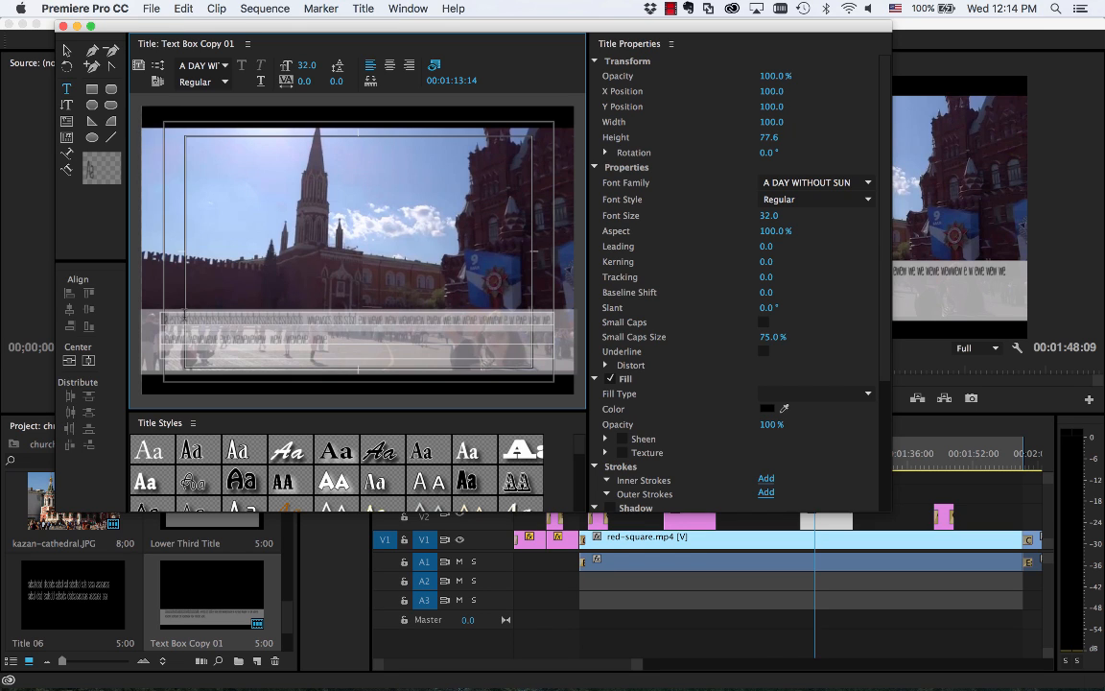
left_click(62, 26)
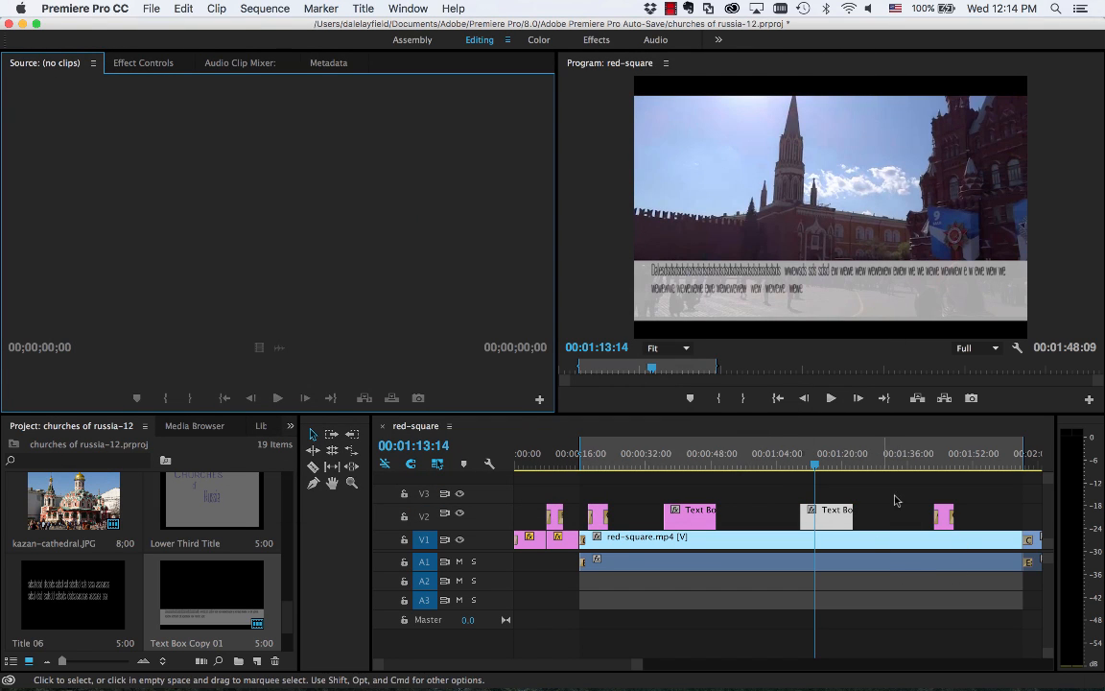
Identify the Text Box Copy 01 title in the timeline and project, and begin bringing it from the project onto the timeline
left_click(837, 521)
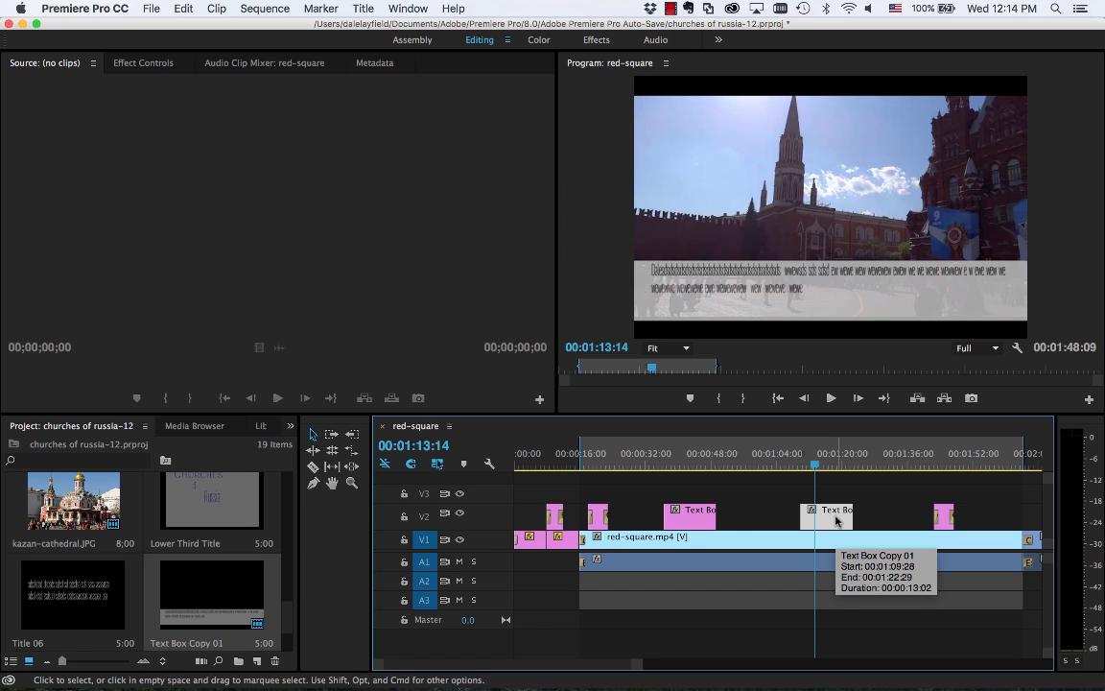
left_click(214, 595)
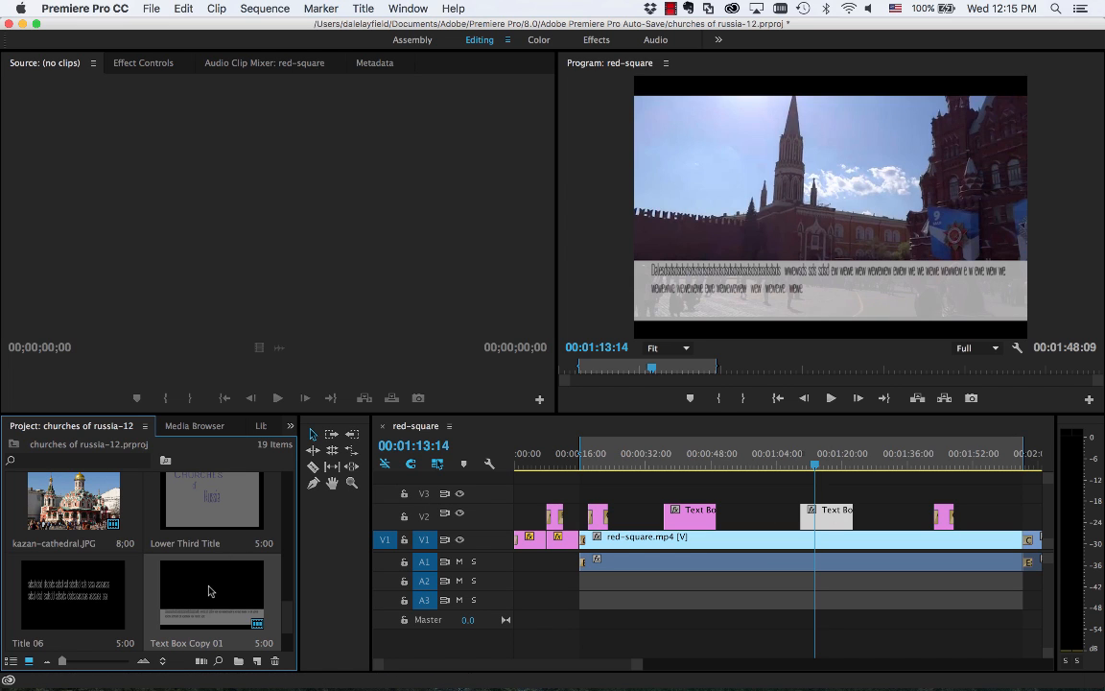
left_click_drag(194, 598, 494, 545)
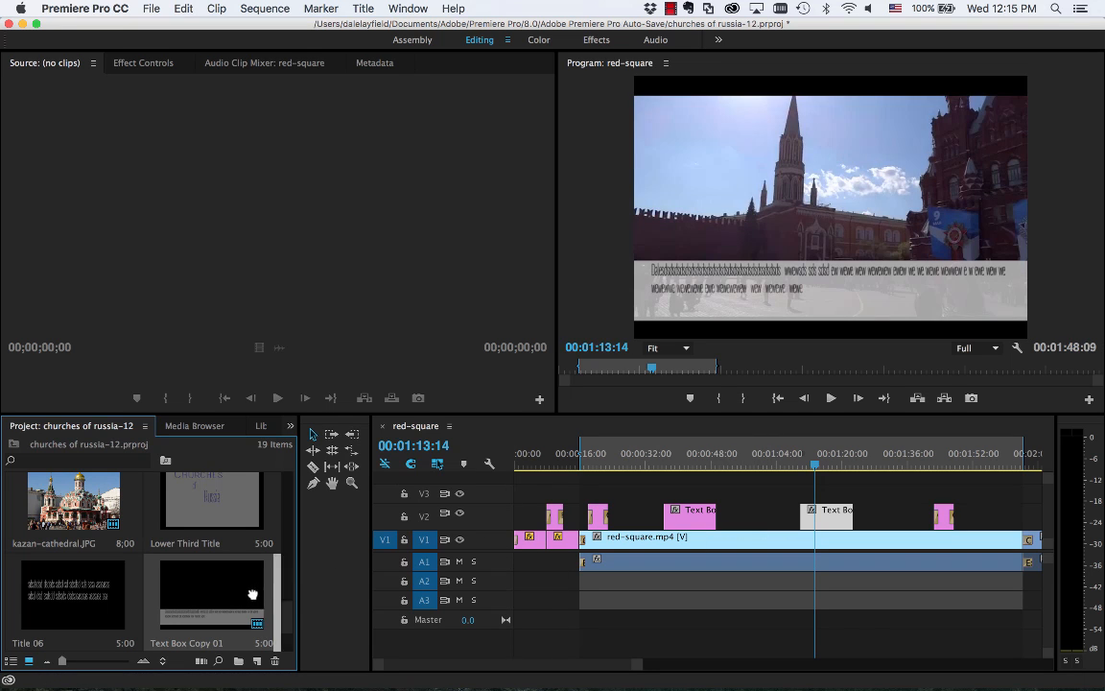